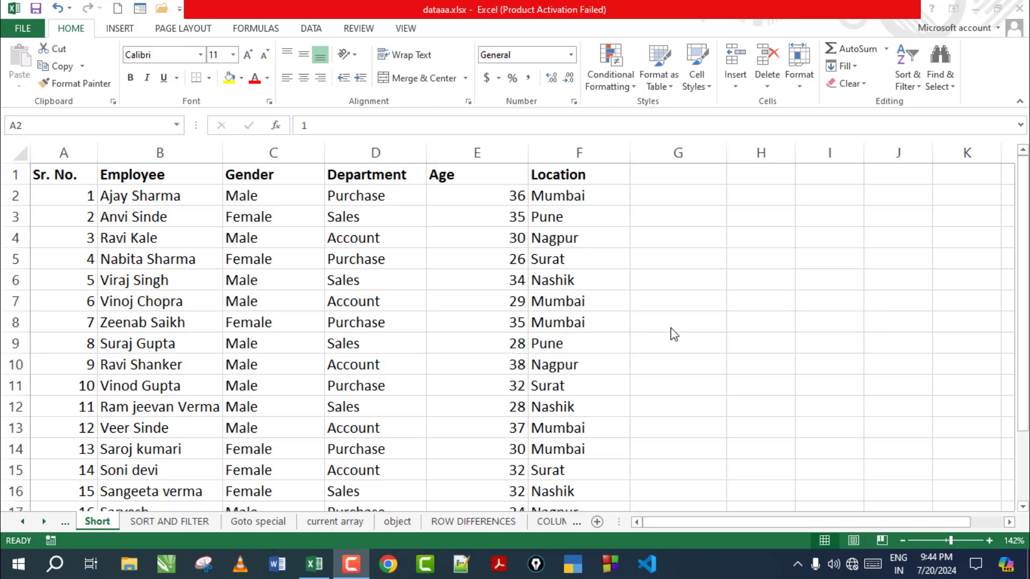
- Examine the column headers from Sr. No. to Location and the full extent of the employee table
click(41, 175)
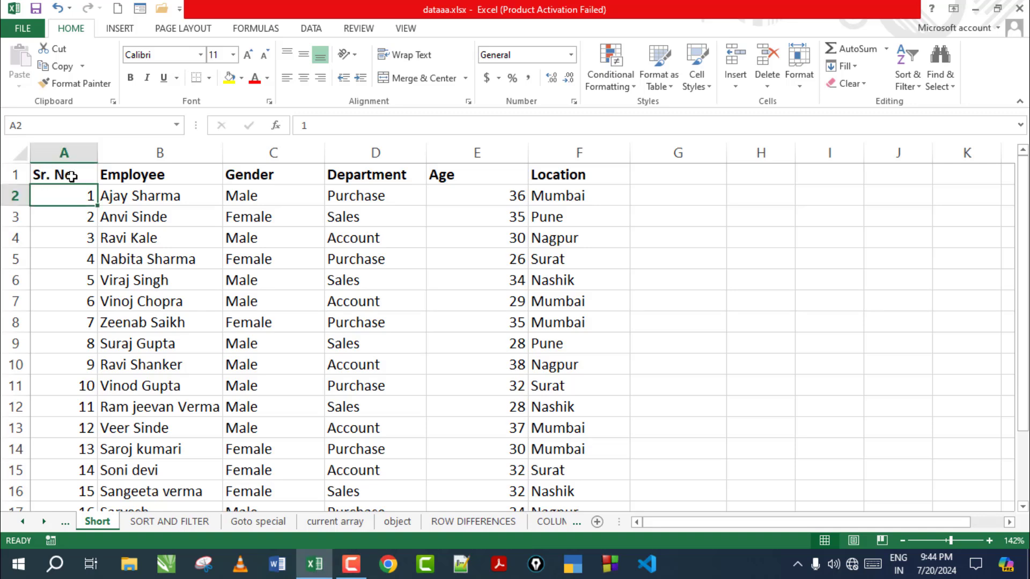
click(89, 175)
click(169, 176)
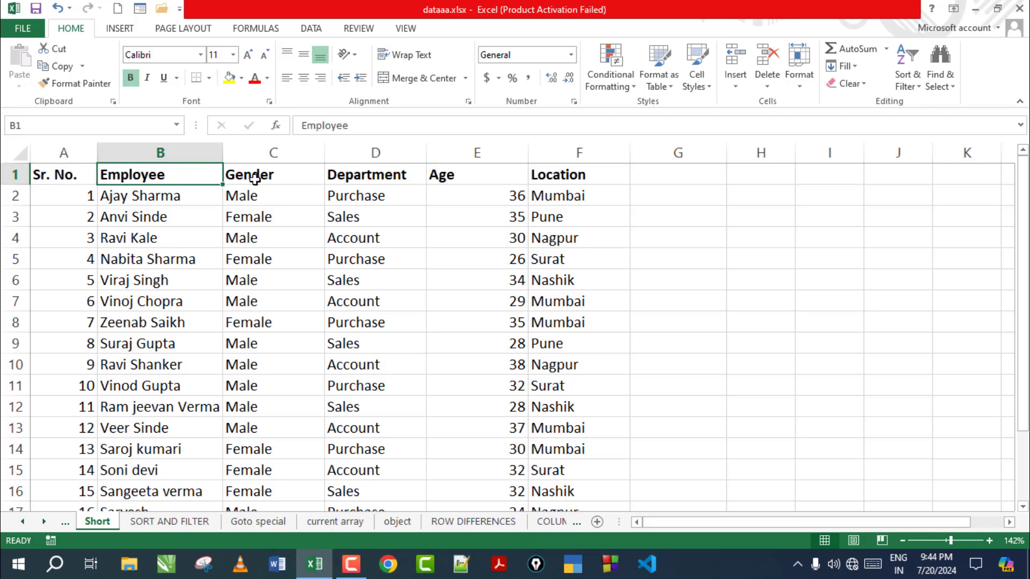
click(277, 176)
click(399, 176)
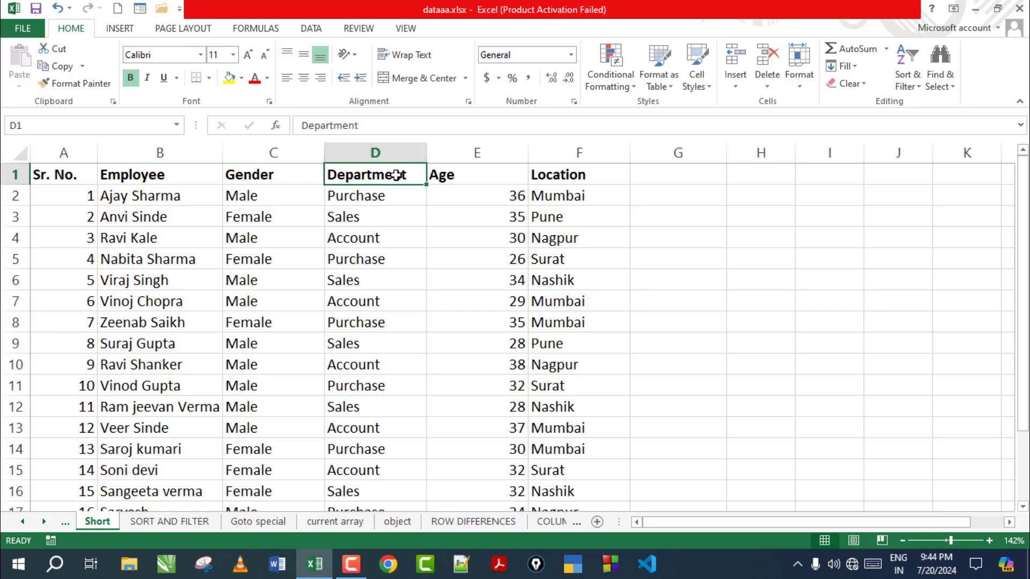
click(457, 176)
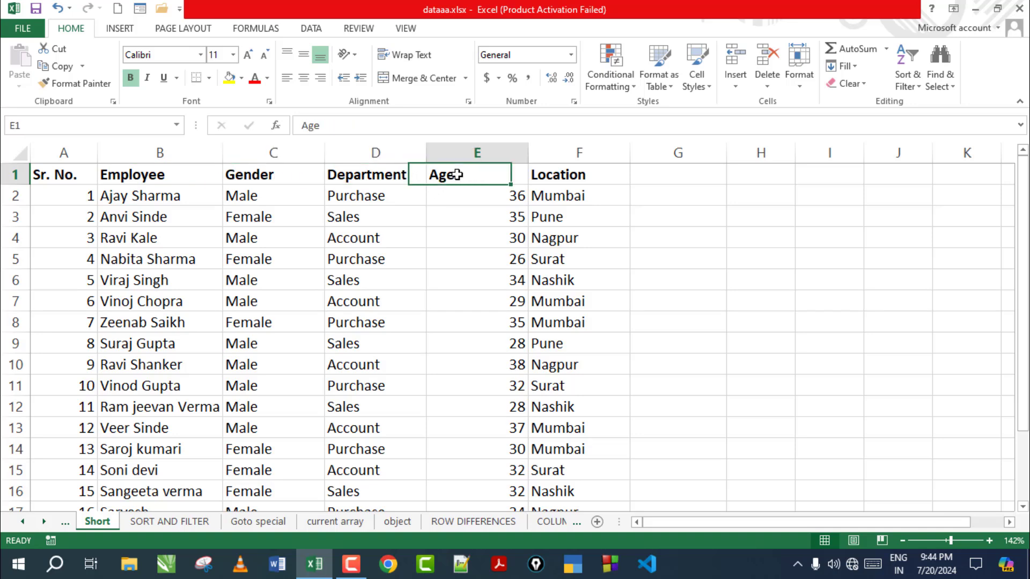
click(566, 179)
drag(52, 174, 579, 451)
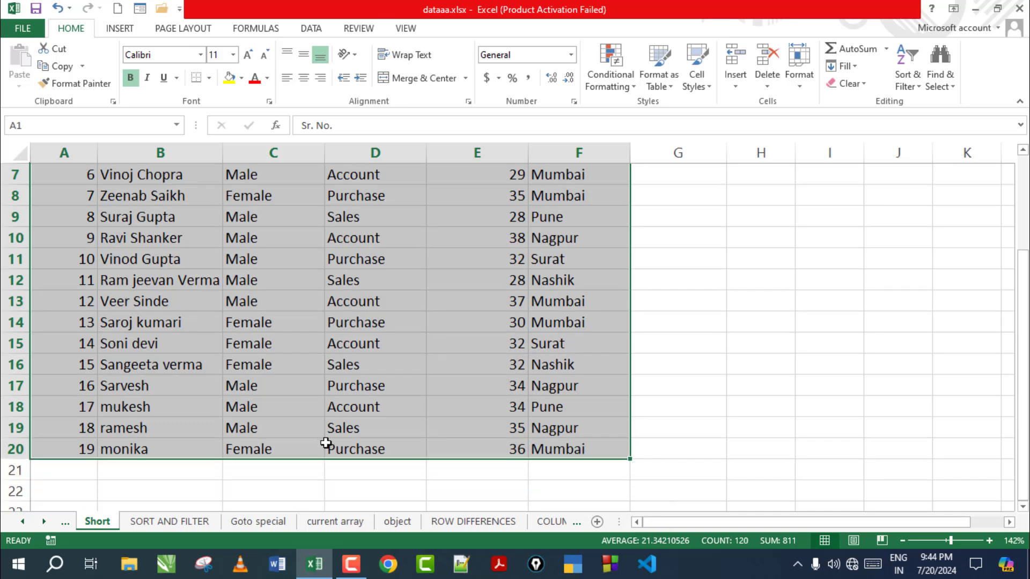
scroll(326, 443, up, 1)
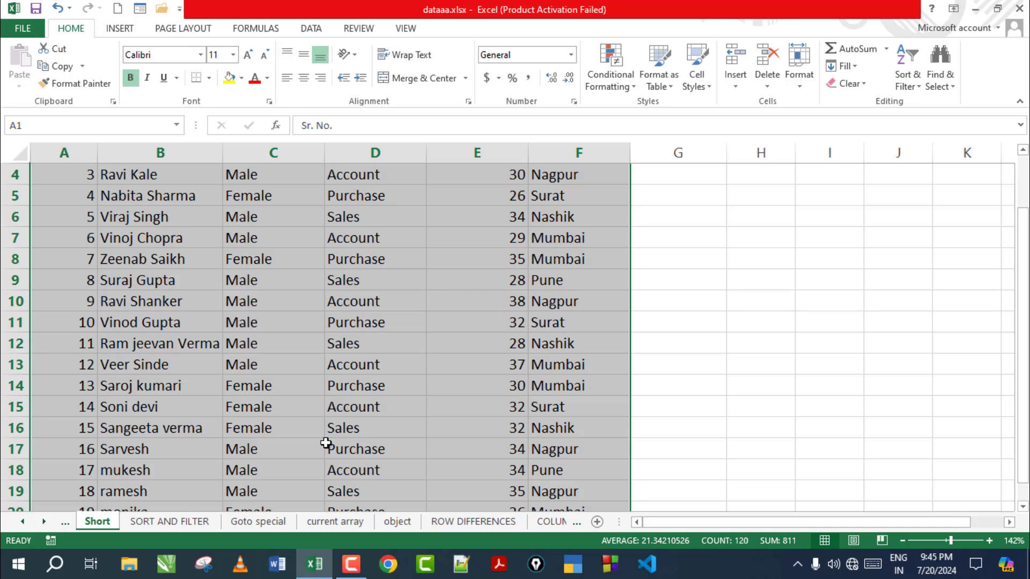
scroll(438, 369, up, 1)
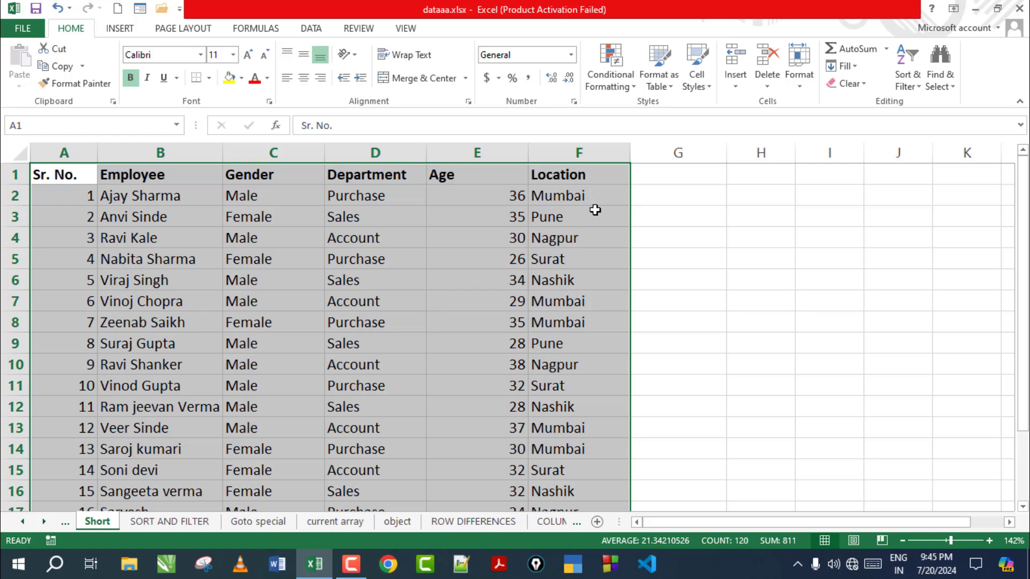
- Sort the table by the Employee column from A to Z and check the order down to the last row
click(506, 209)
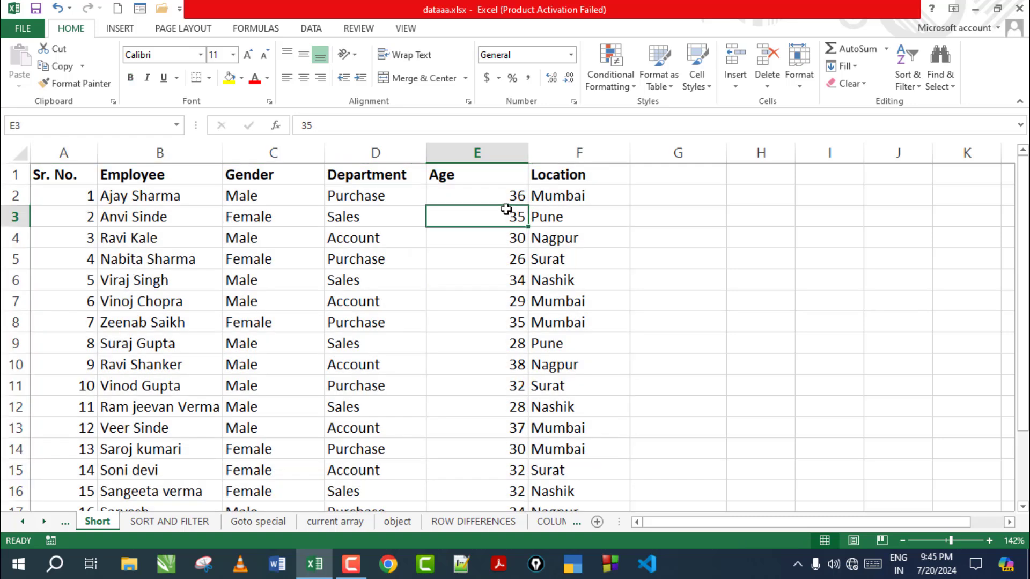
drag(508, 209, 150, 195)
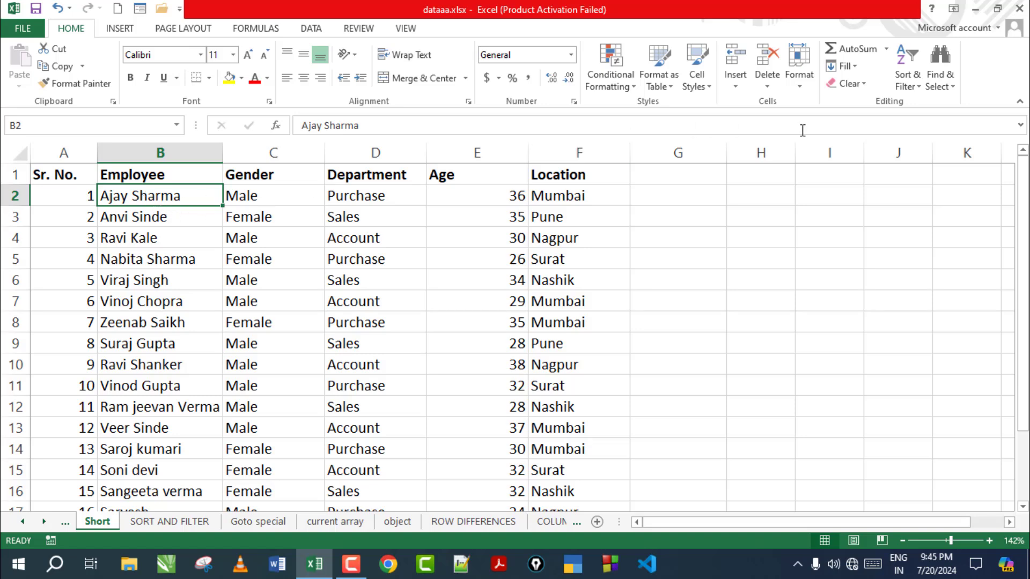
click(919, 87)
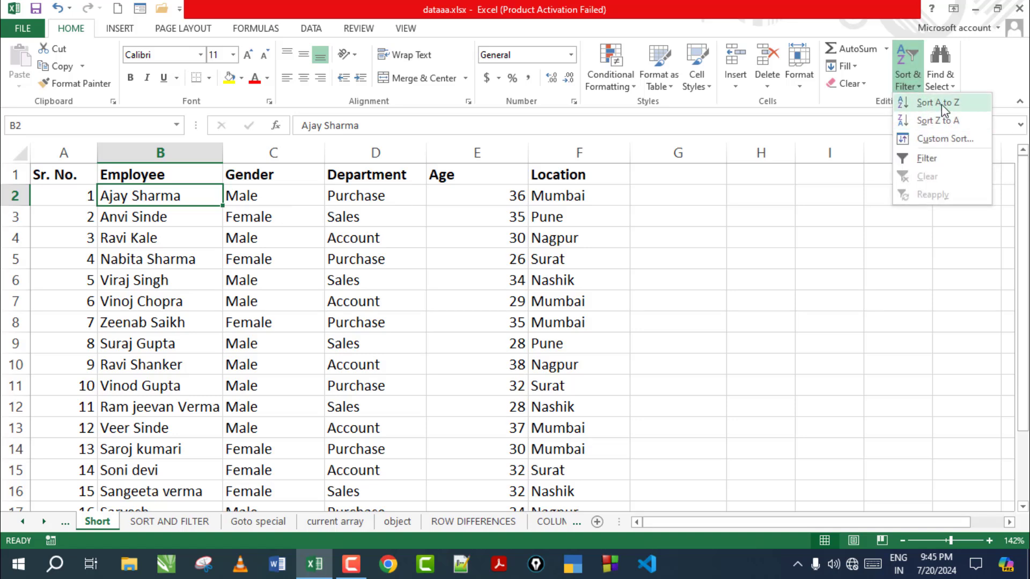
click(942, 105)
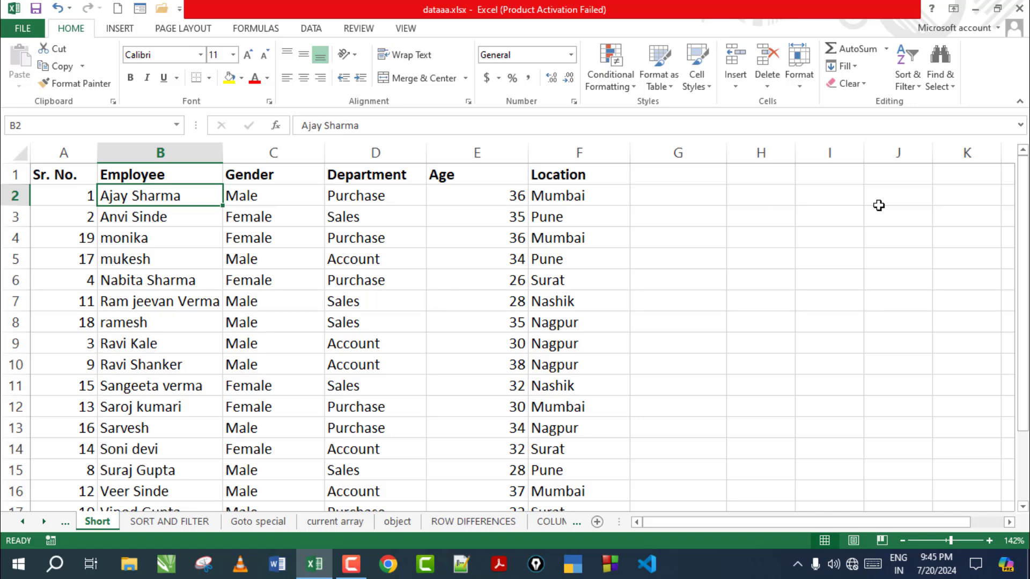
drag(1024, 222, 1025, 321)
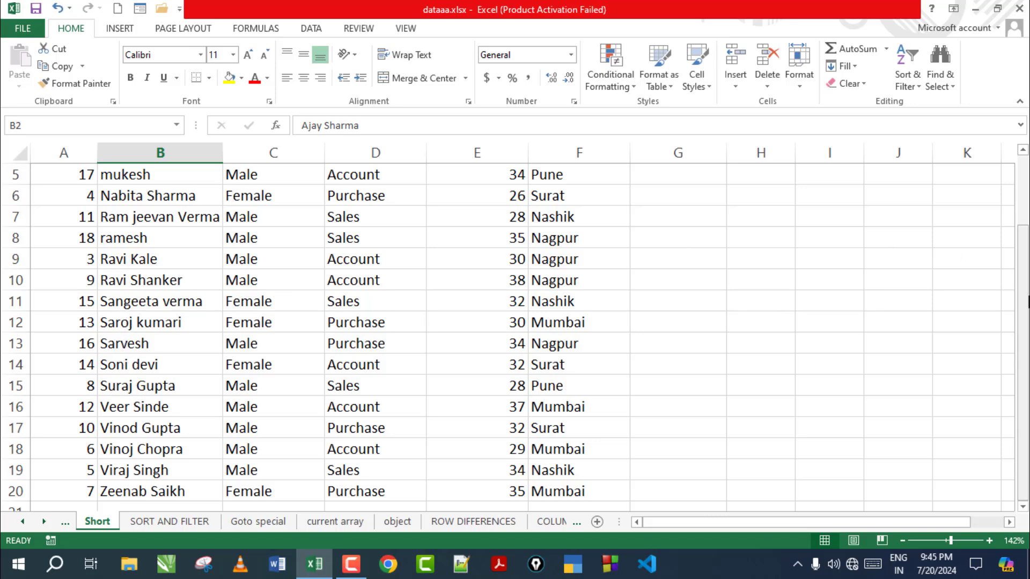
drag(1025, 304, 1016, 215)
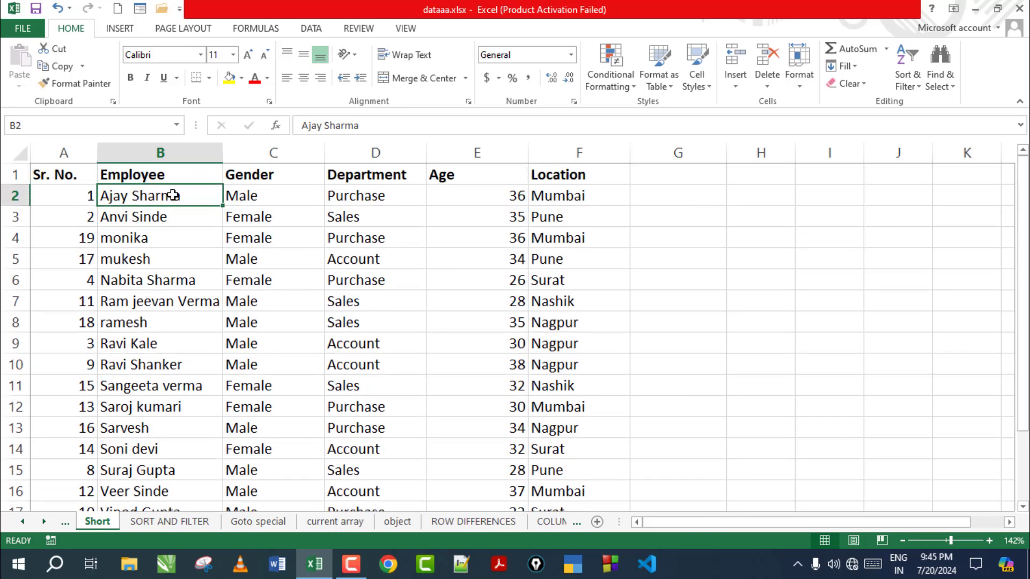
- Sort the table by the Employee column from Z to A and check the order down to the last row
click(915, 86)
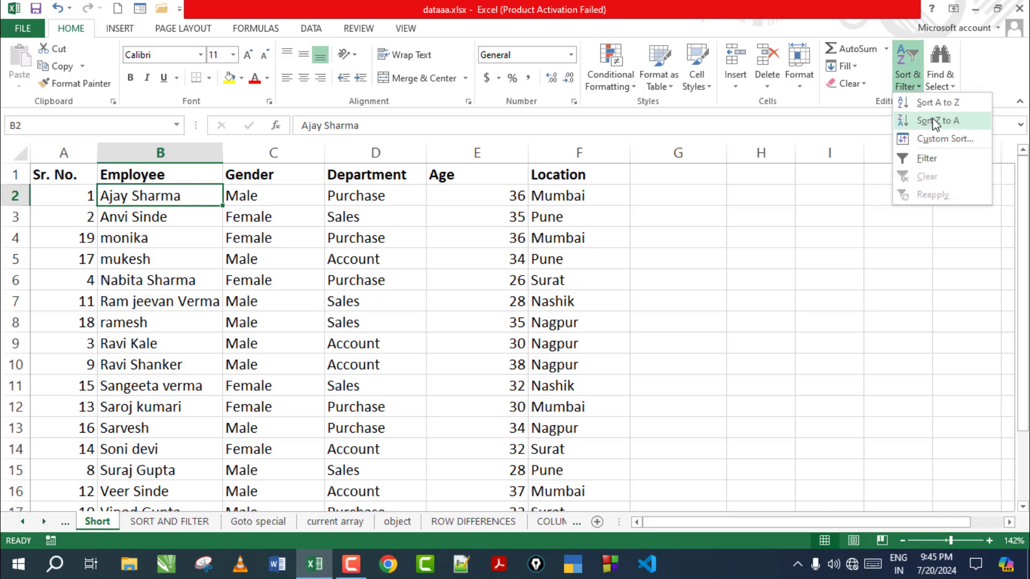
click(934, 120)
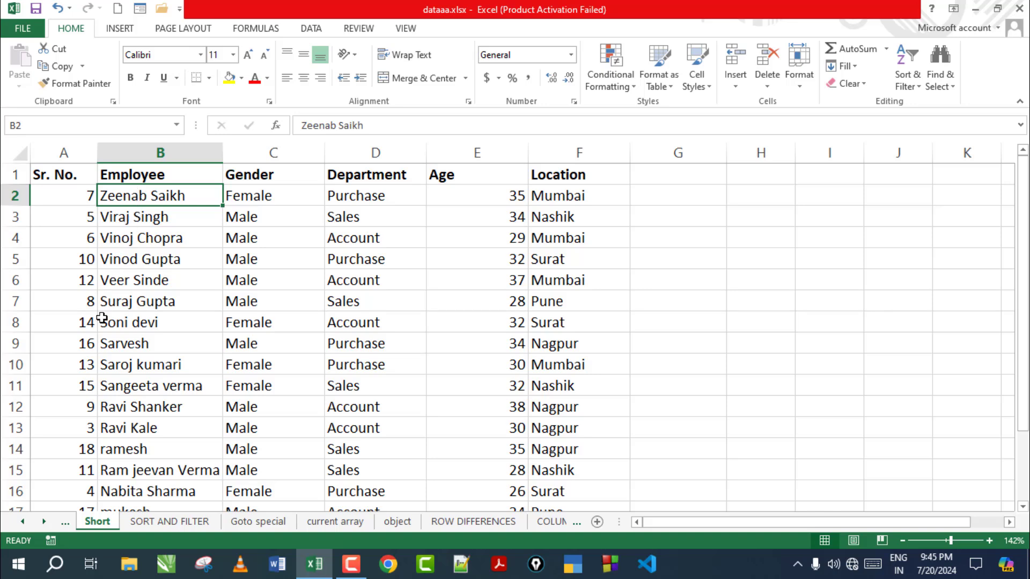
drag(1023, 225, 1023, 292)
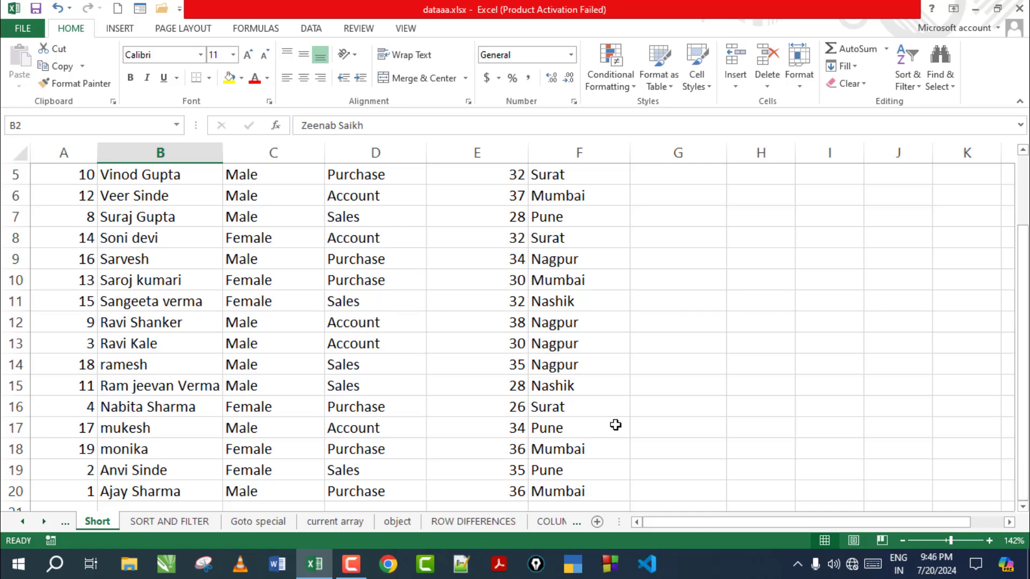
drag(1023, 444, 1018, 322)
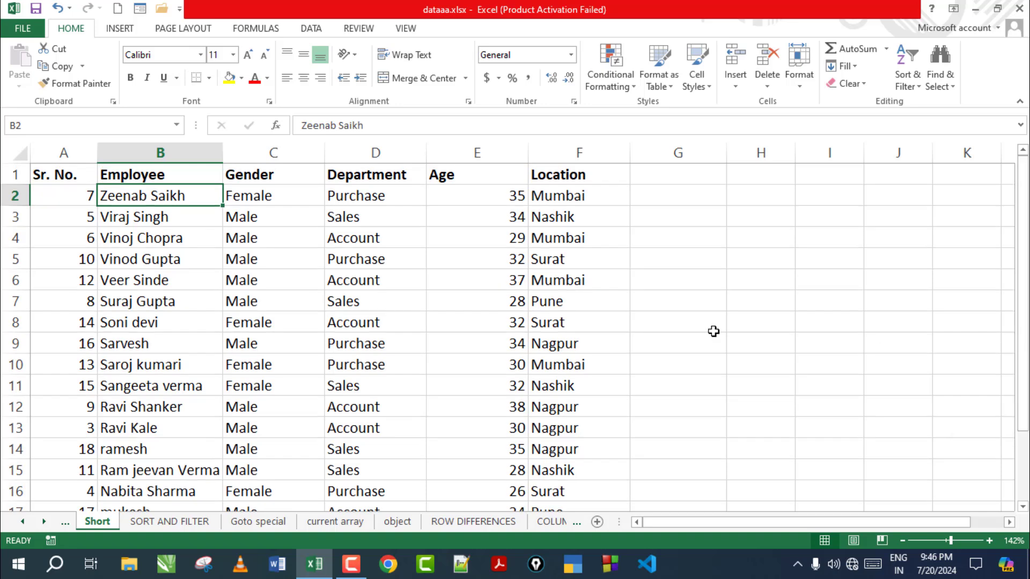
- Sort the table by Employee from A to Z again, and undo all three Employee sorts
click(922, 87)
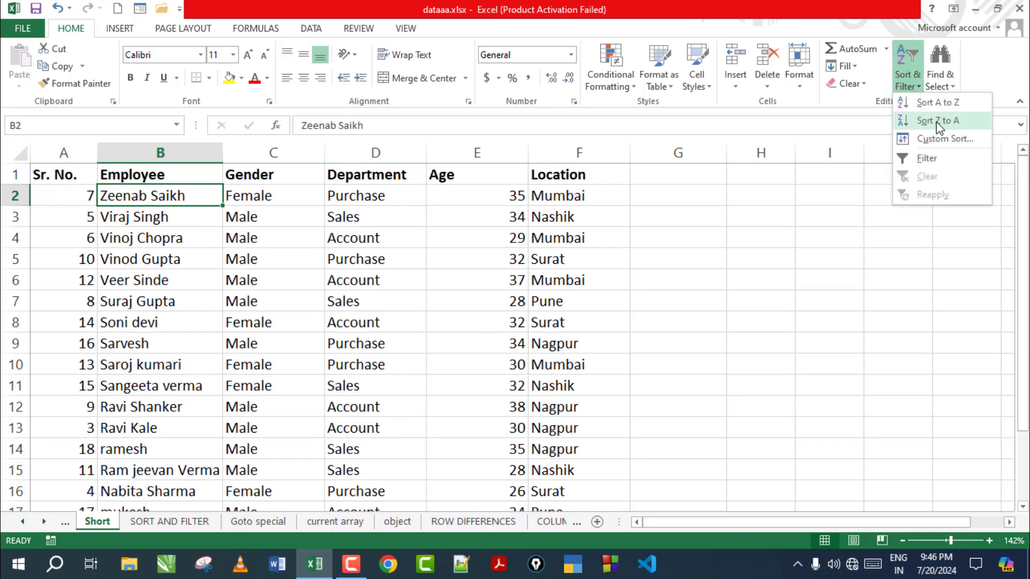
click(938, 103)
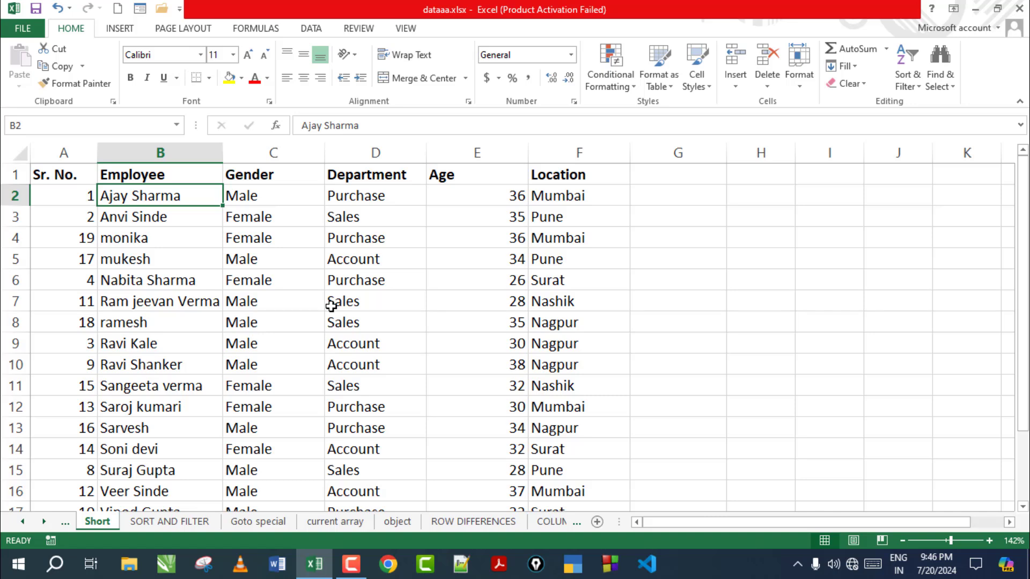
key(ctrl+z)
key(ctrl+z)
key(ctrl+z)
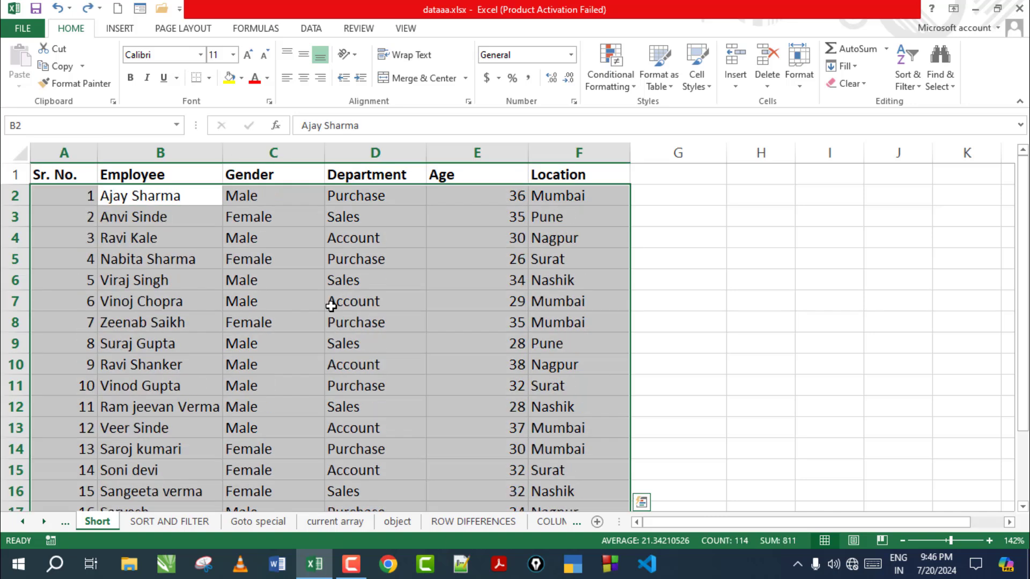
- Sort the table by Age from smallest to largest, and re-sort it by Age from largest to smallest
click(173, 240)
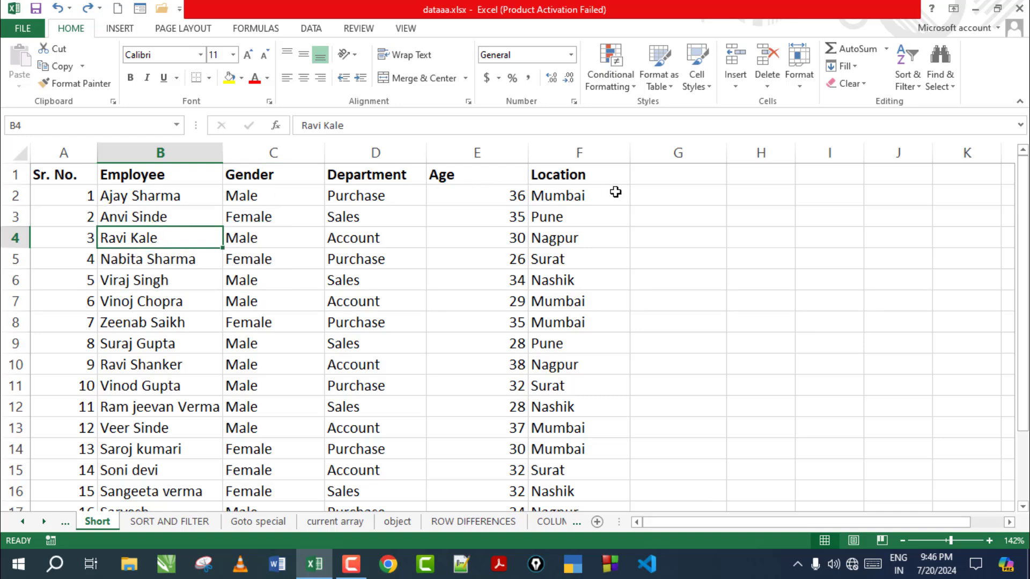
click(496, 196)
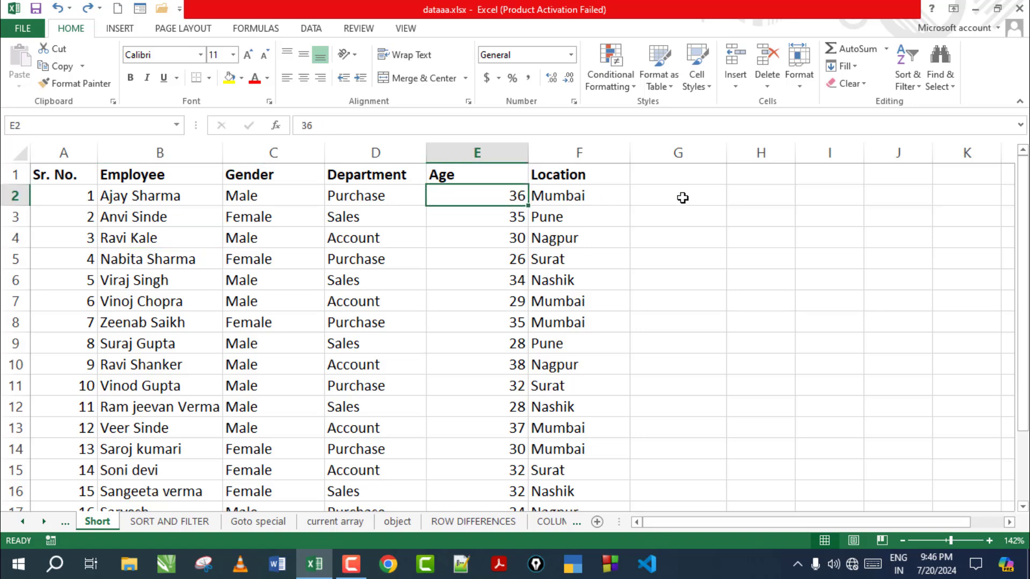
click(911, 85)
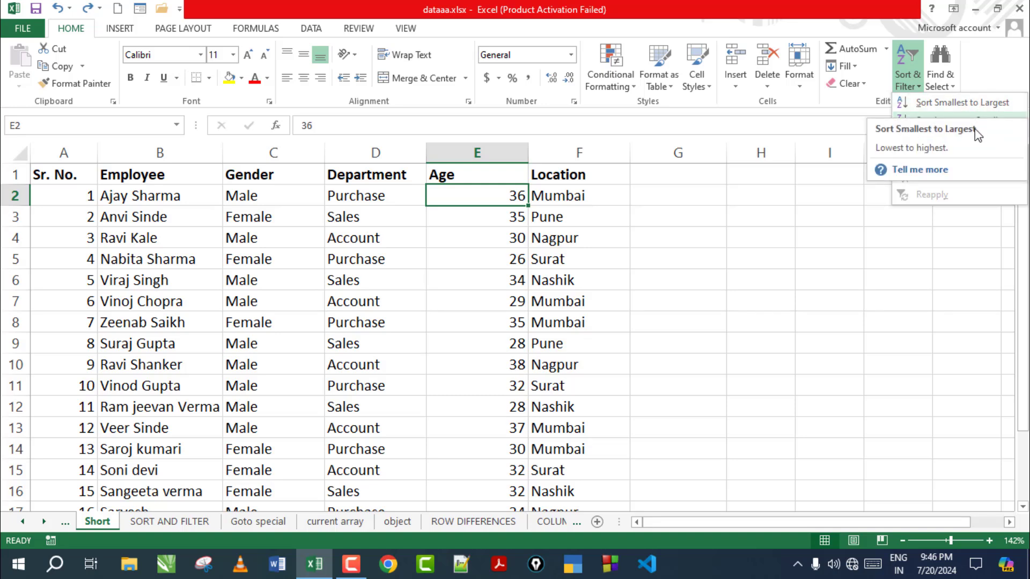
click(960, 101)
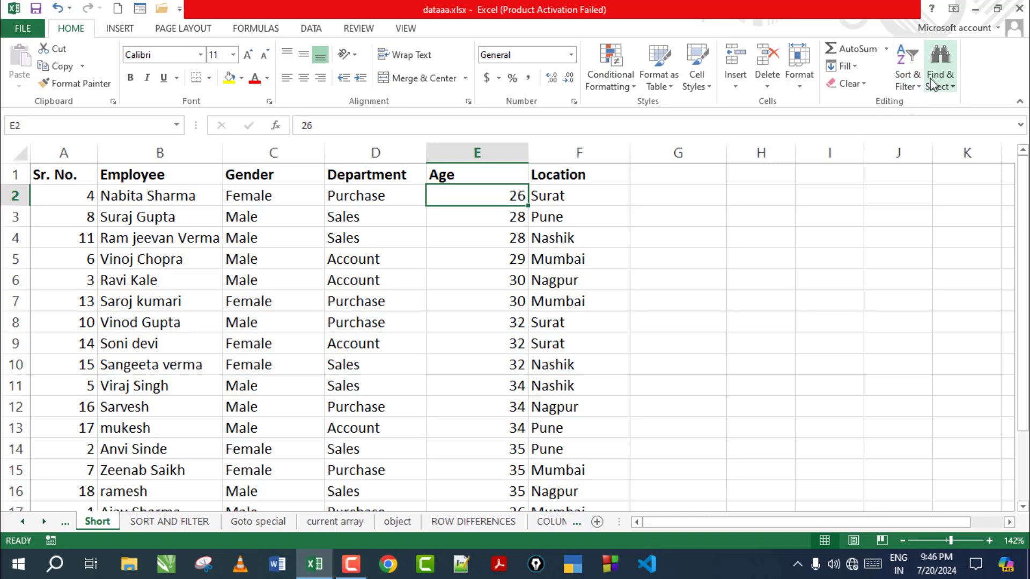
click(907, 80)
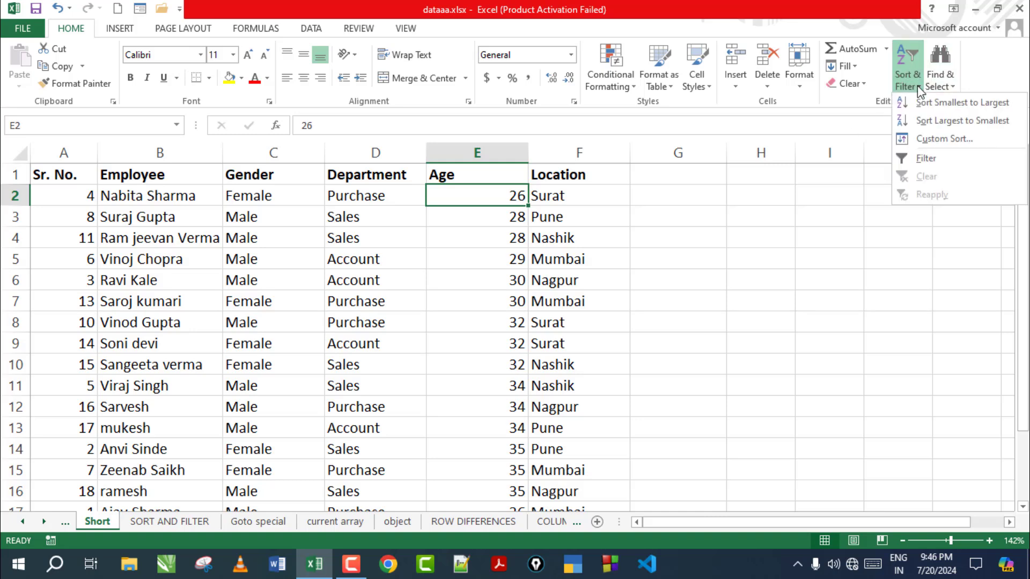
click(930, 121)
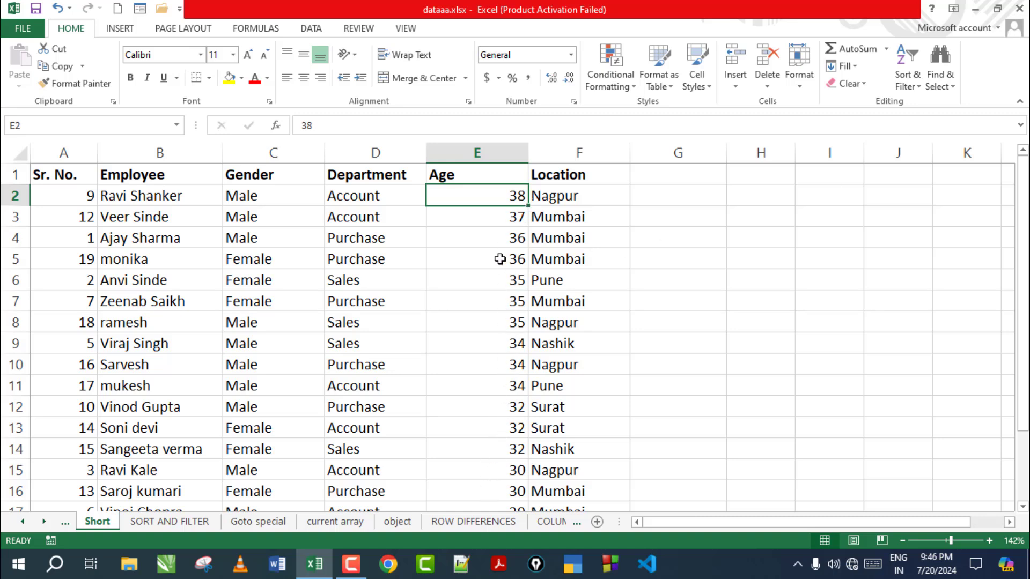
- Sort the table by the Sr. No. column from smallest to largest and check the order of the rows
click(75, 192)
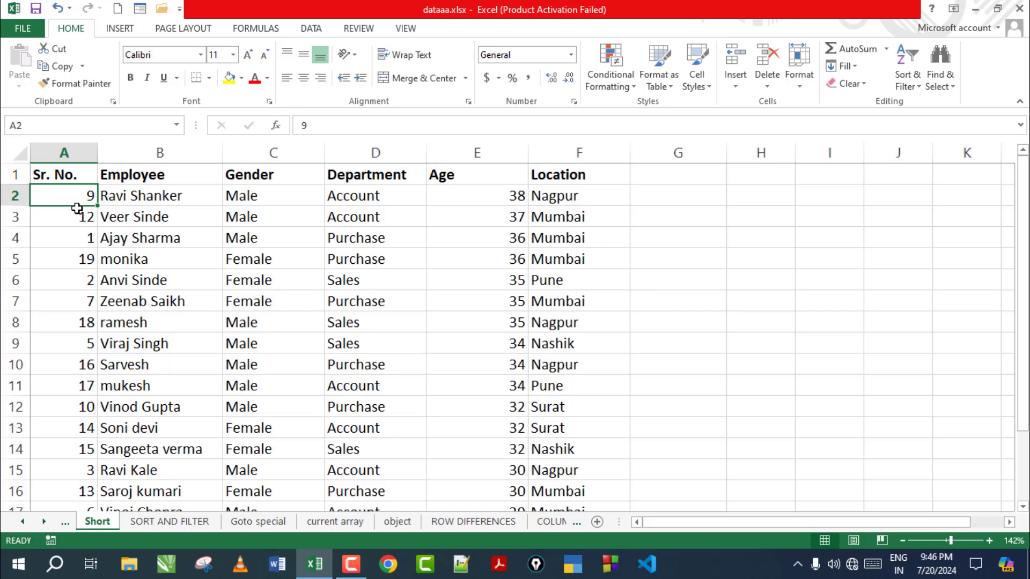
click(908, 80)
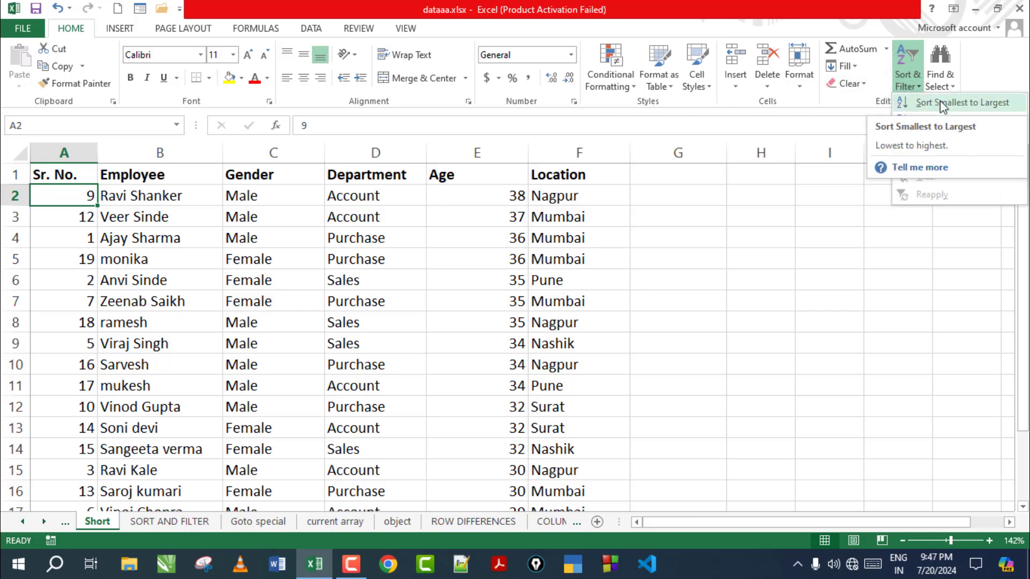
click(941, 103)
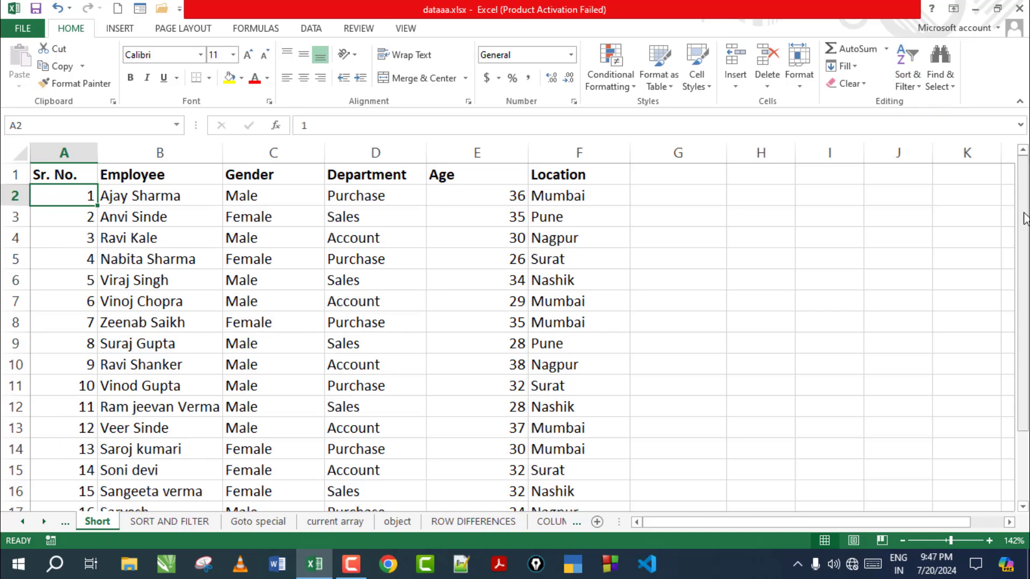
drag(1024, 219, 1025, 281)
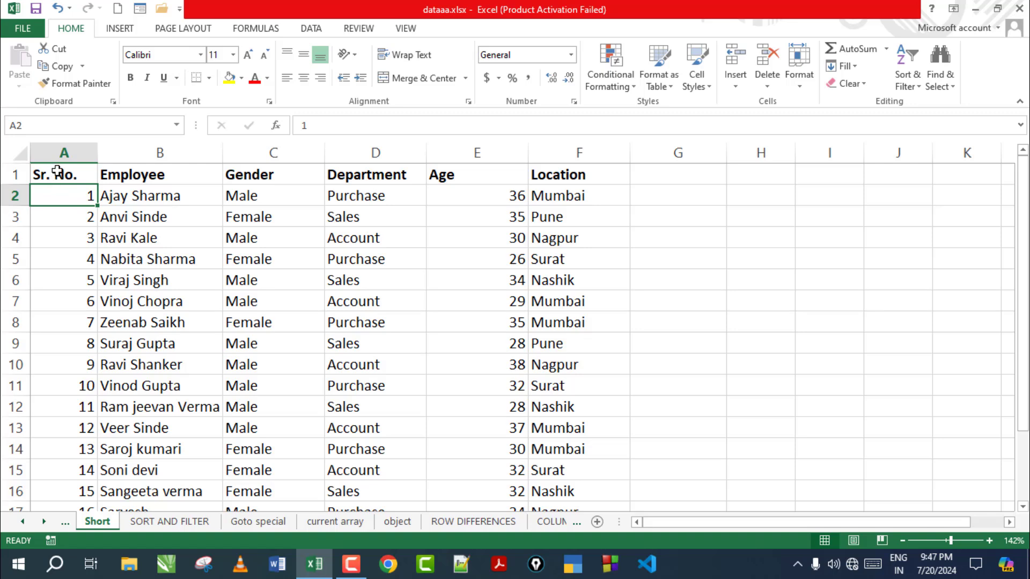
- Start a custom sort on the whole employee table including its headers, with Department as the first sort column
drag(58, 172, 552, 461)
scroll(450, 273, up, 2)
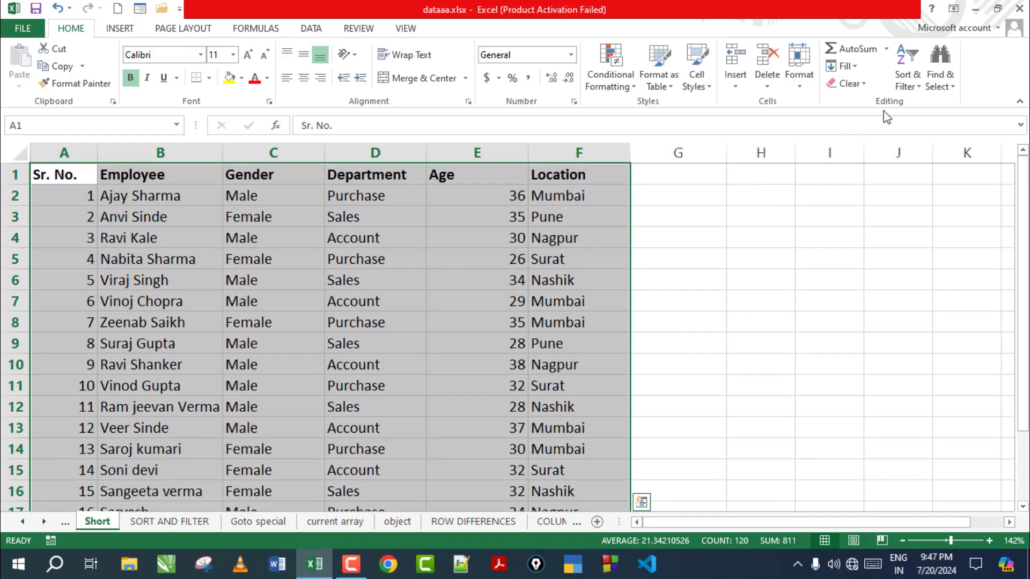
click(920, 86)
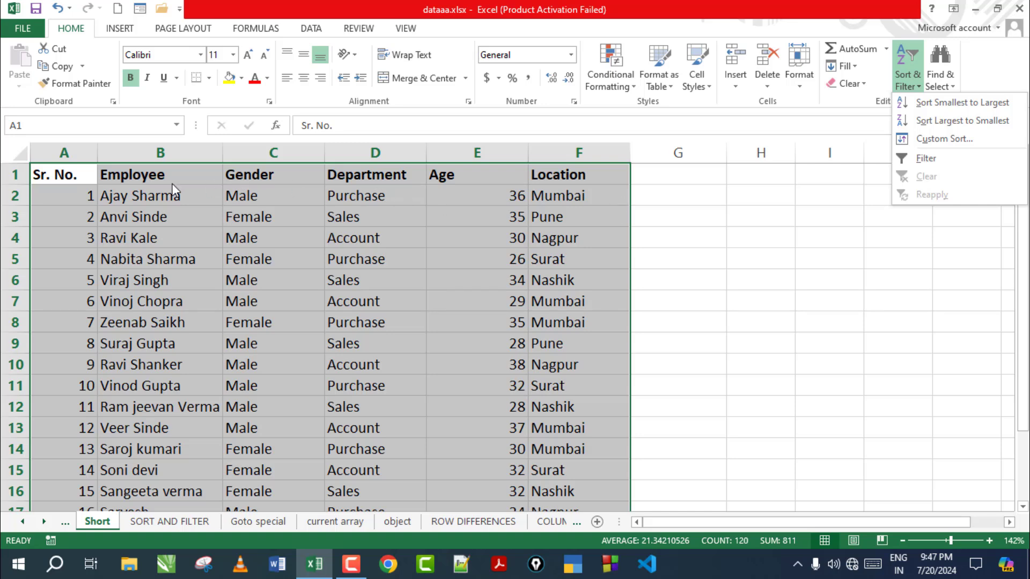
click(962, 144)
drag(729, 178, 845, 95)
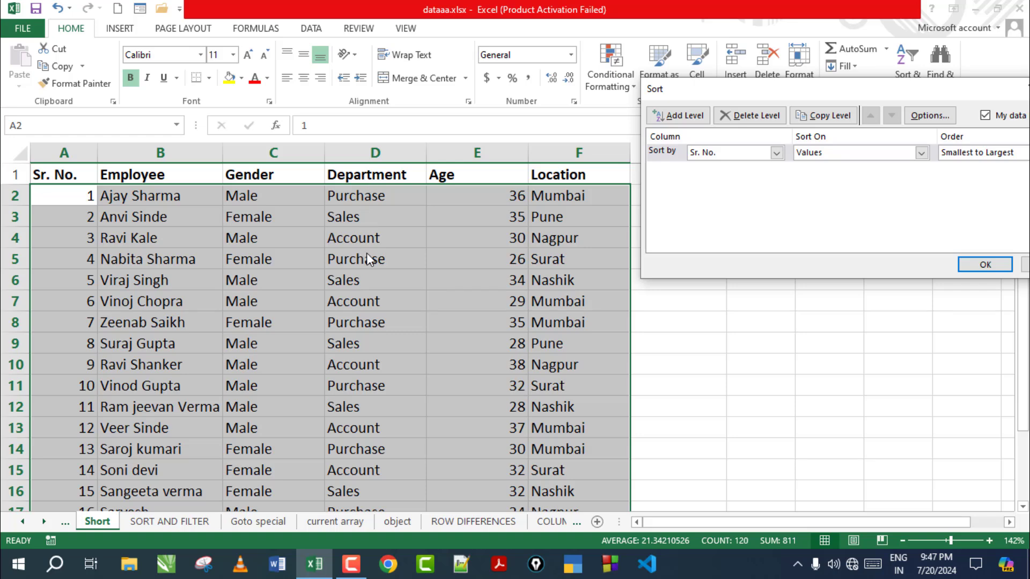
click(777, 152)
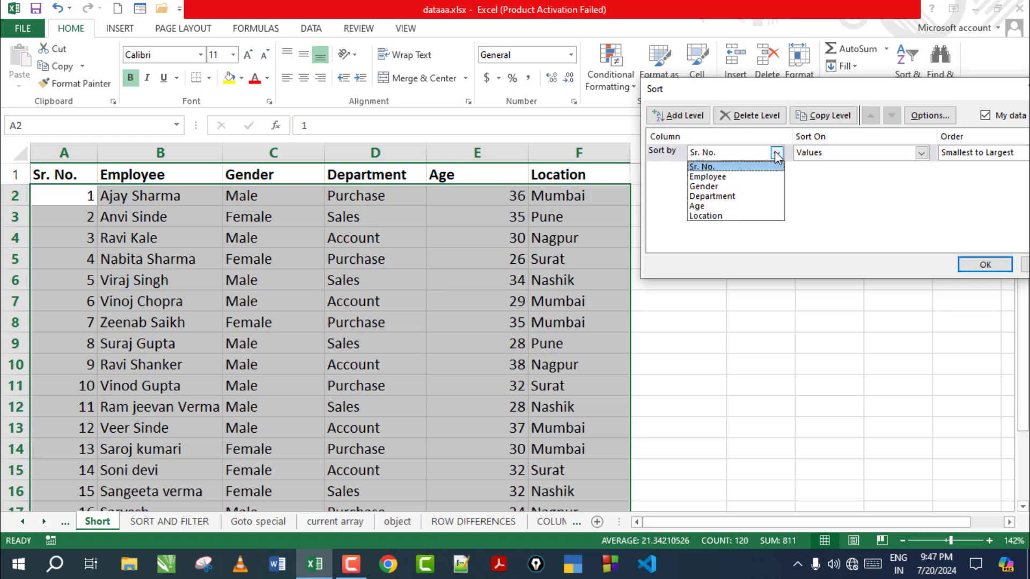
click(734, 198)
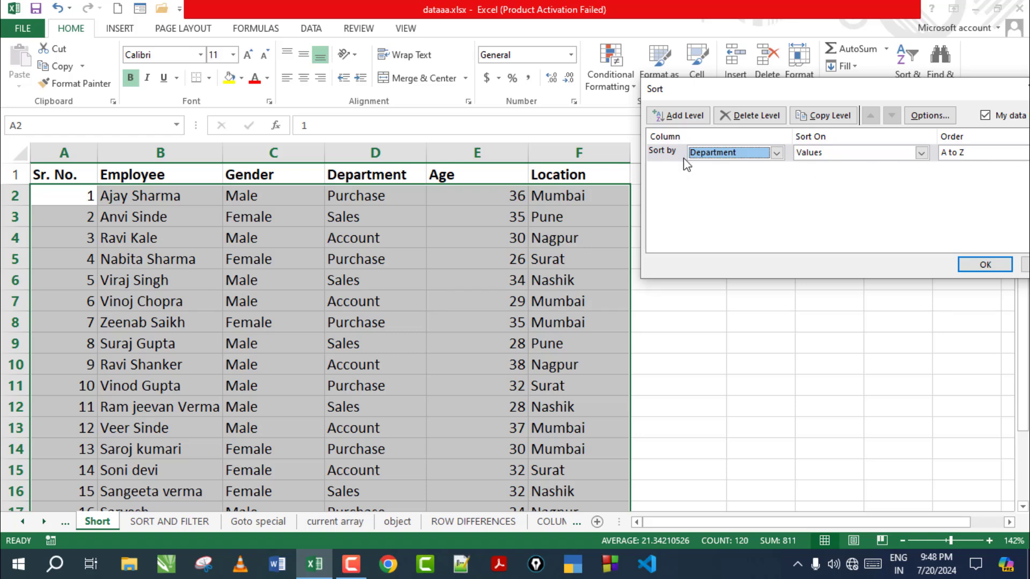
- Apply the custom sort by Department from A to Z and check the row order down to the table's end
click(983, 267)
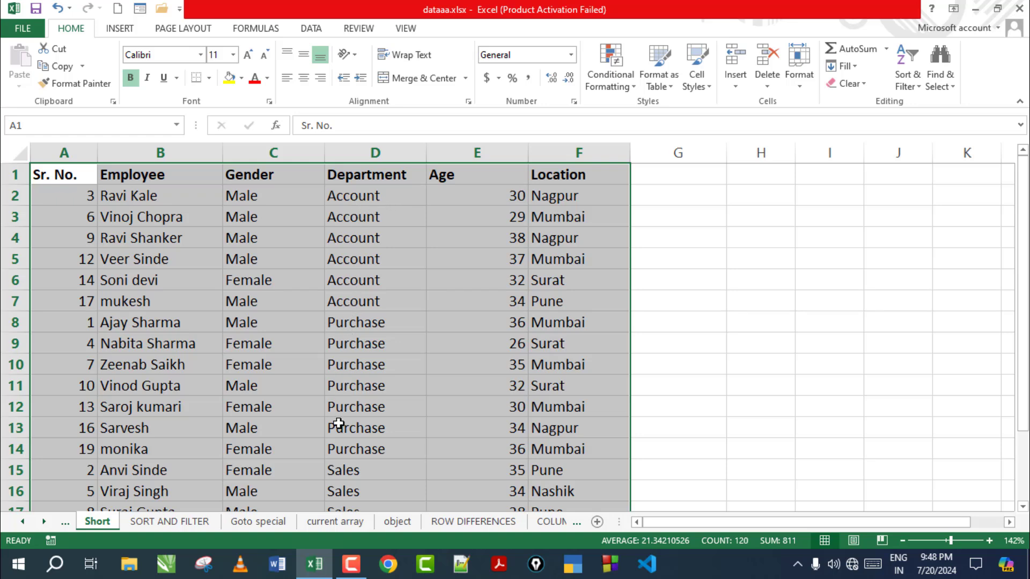
scroll(354, 480, down, 2)
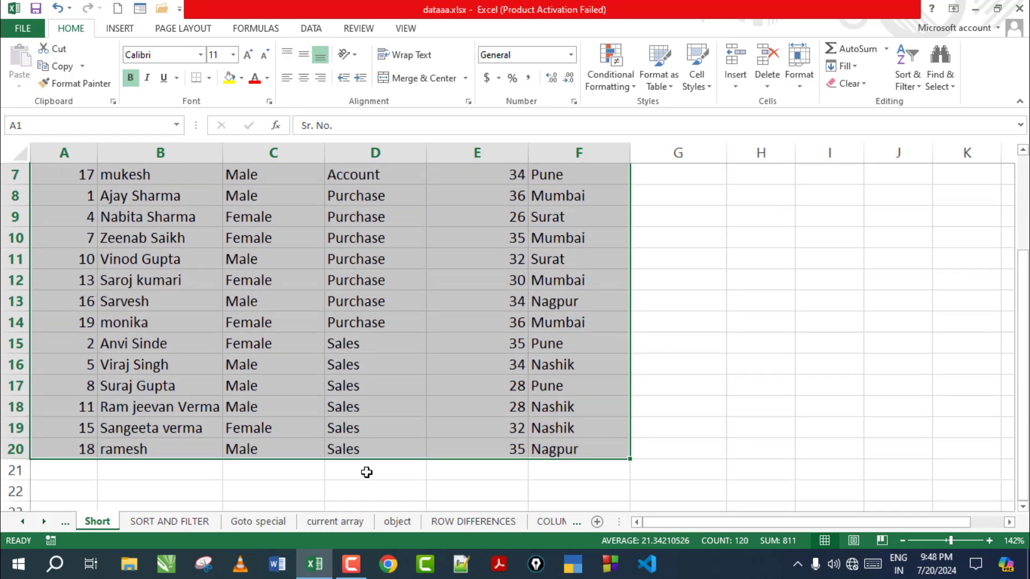
scroll(366, 471, up, 2)
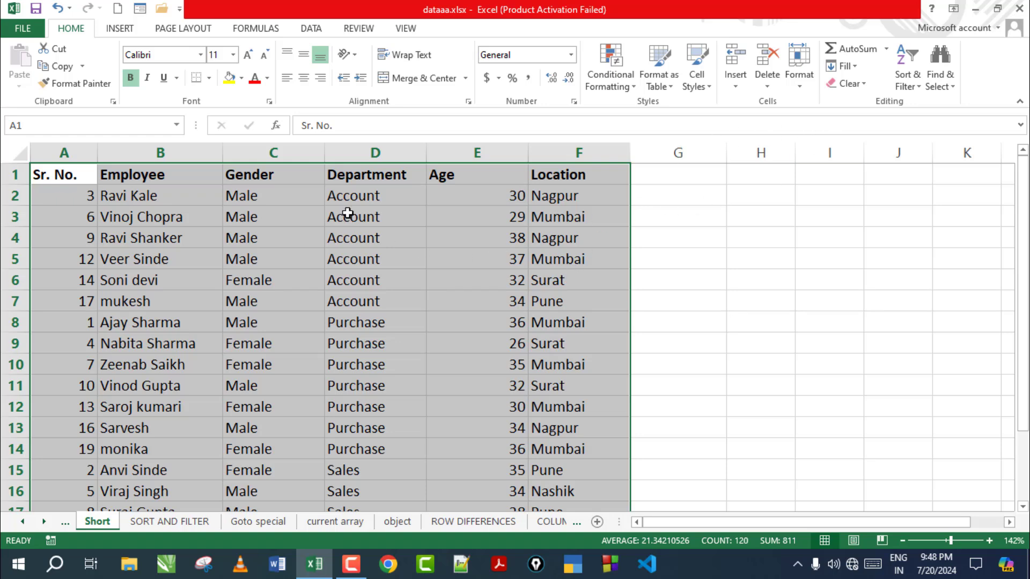
- Add Location, values A to Z, as a second level below Department in the custom sort and apply it
click(951, 88)
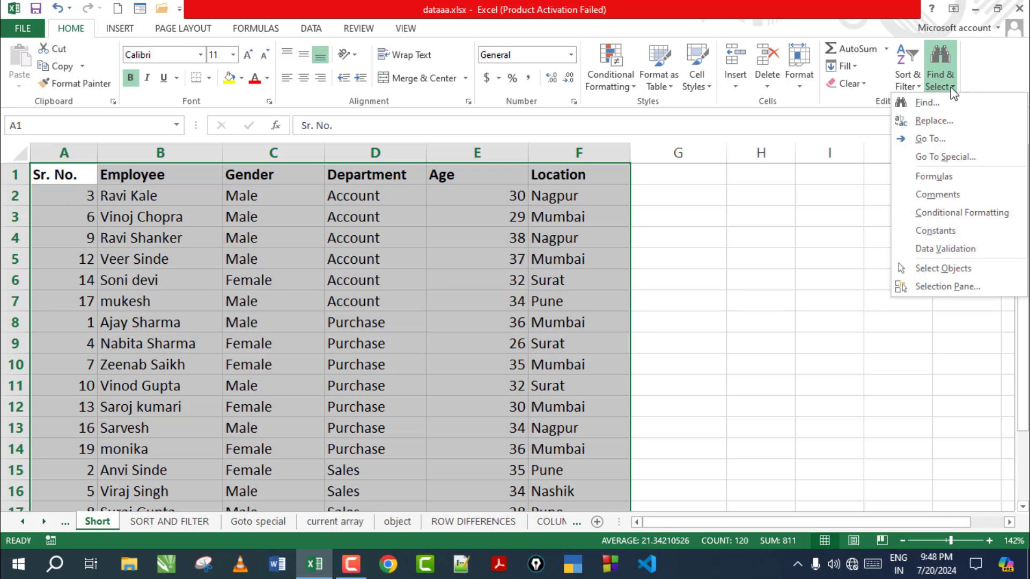
click(913, 86)
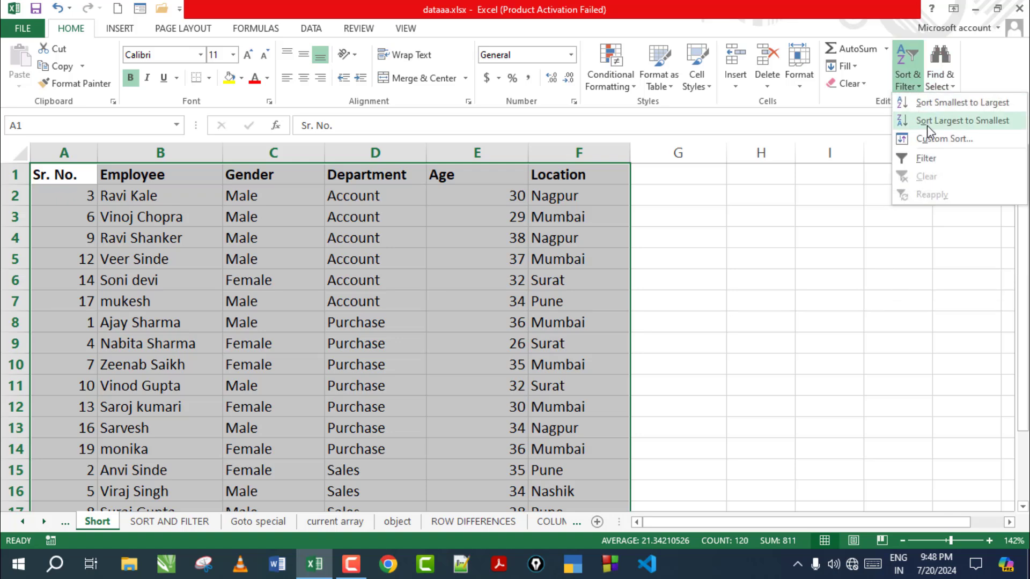
click(930, 138)
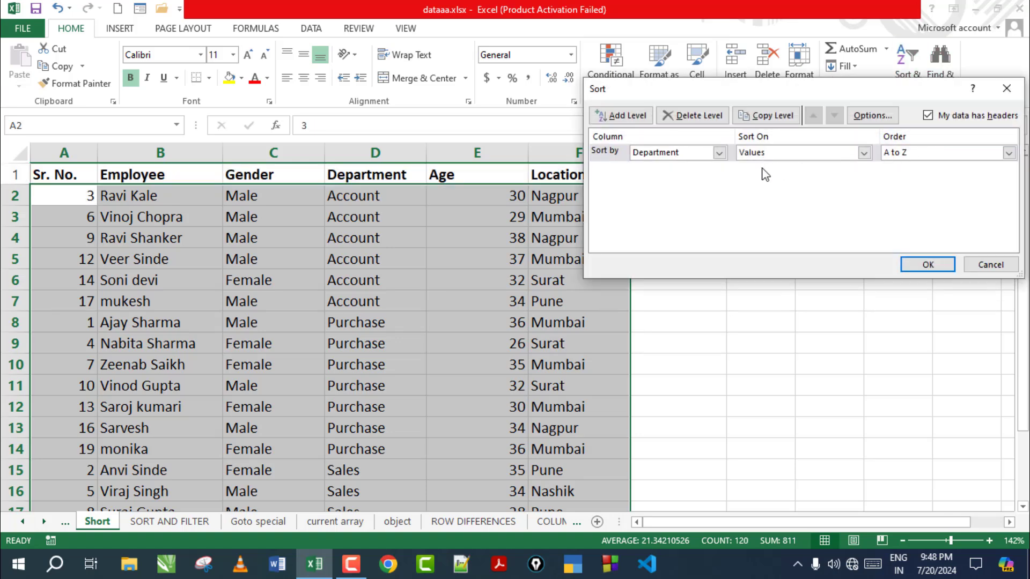
click(719, 154)
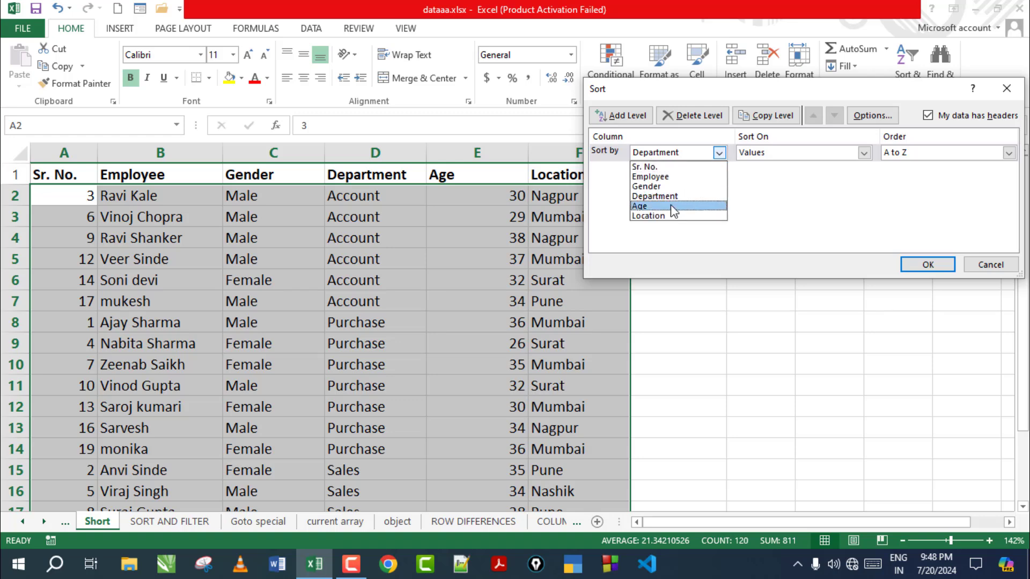
click(676, 203)
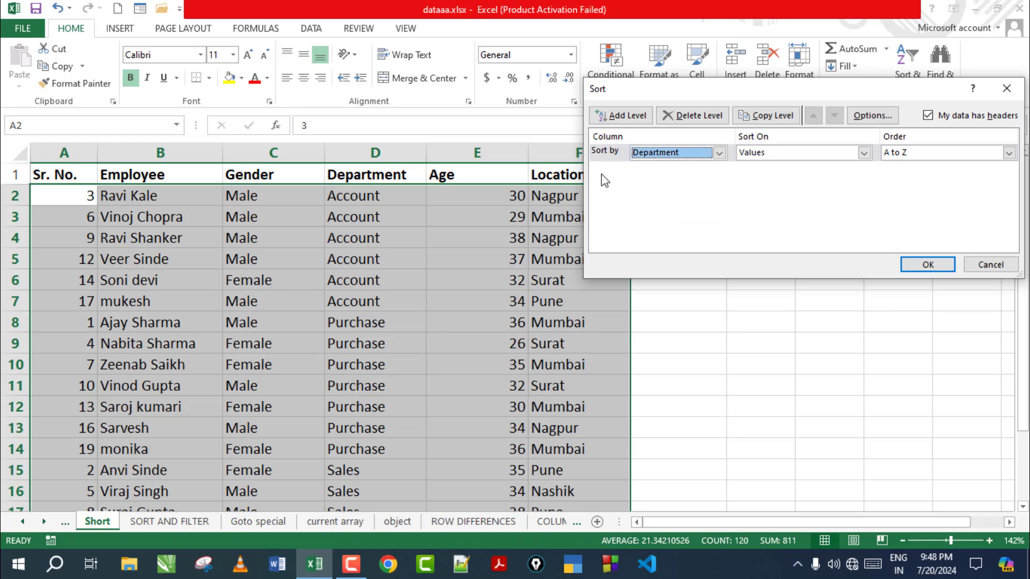
click(621, 115)
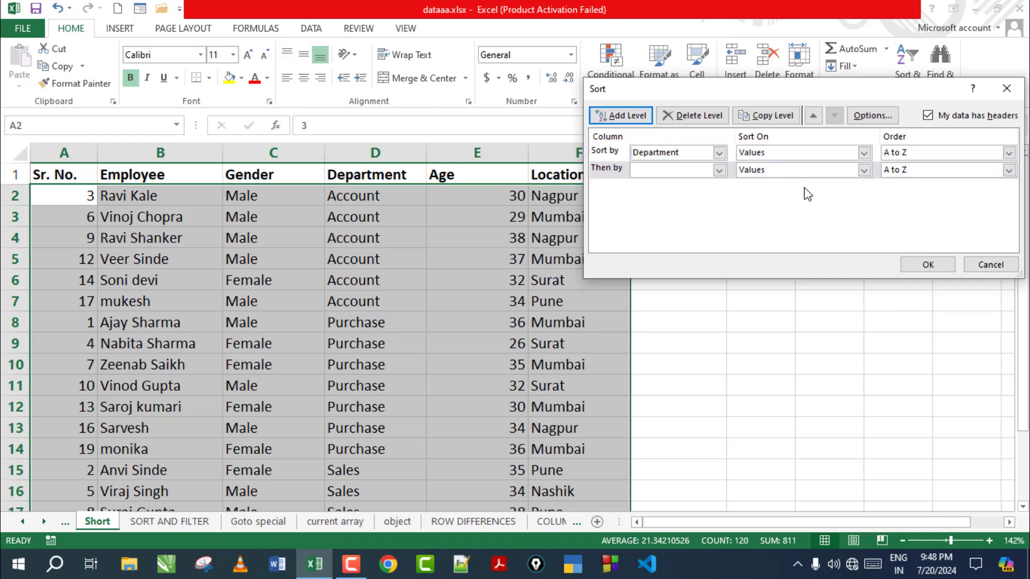
click(720, 171)
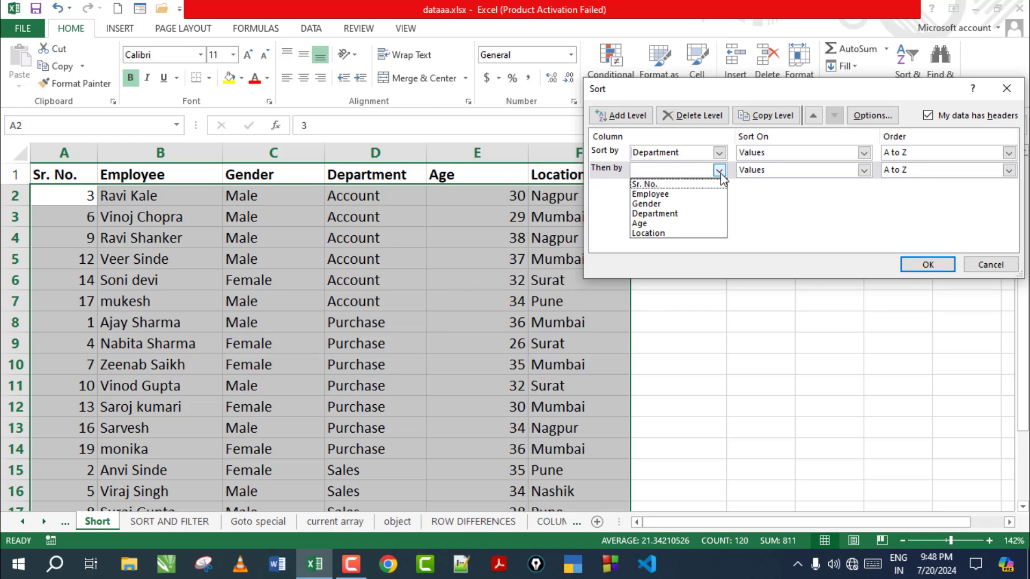
click(673, 234)
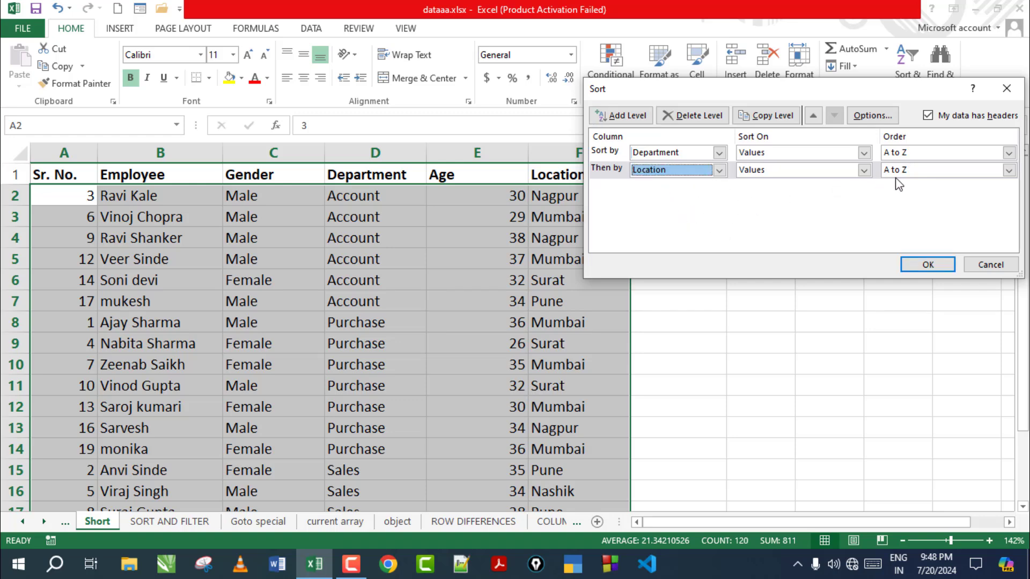
drag(813, 93, 897, 83)
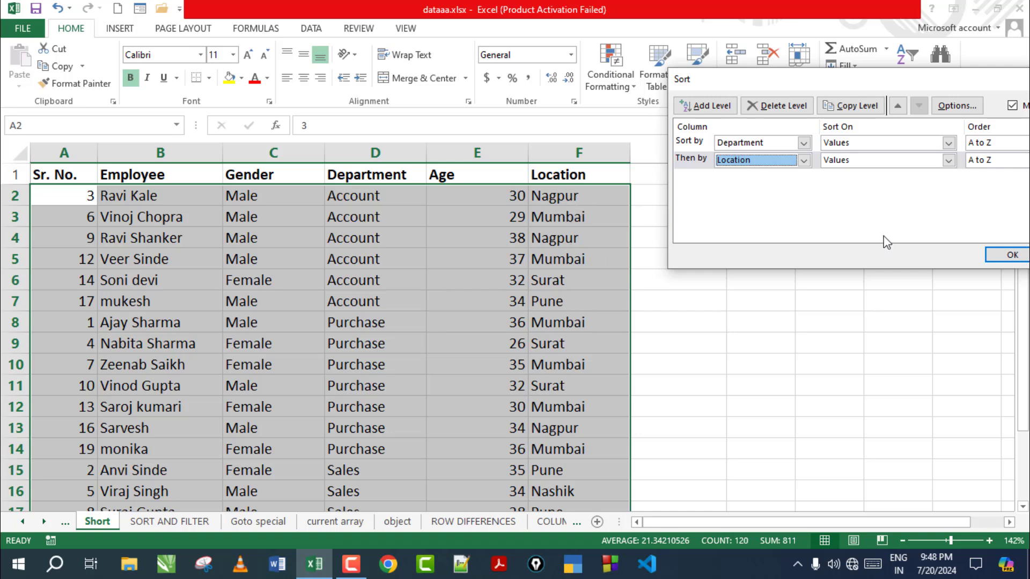
click(1012, 256)
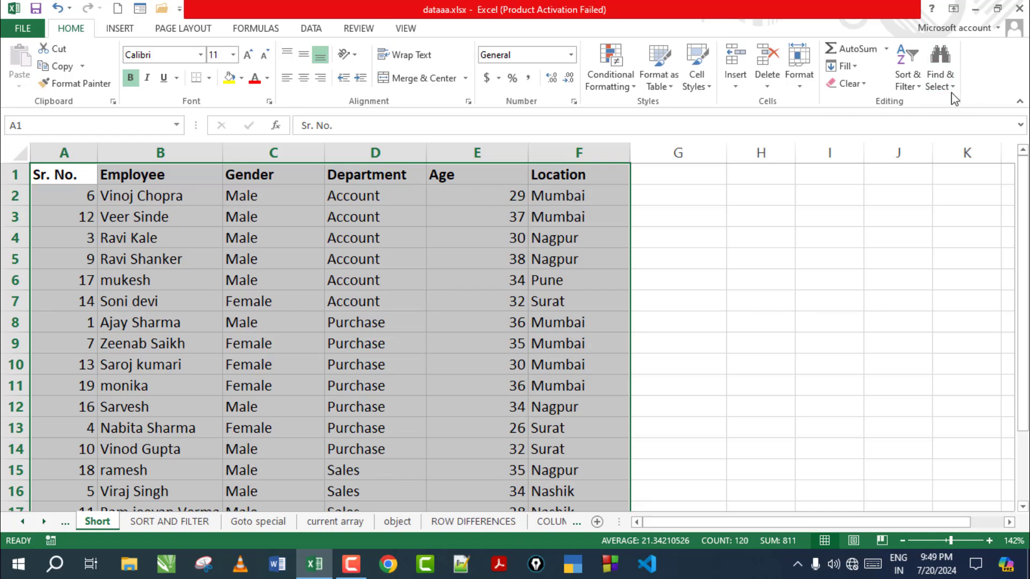
- Review the Department and Location levels in the custom sort settings, and return to the sheet
click(929, 86)
click(908, 81)
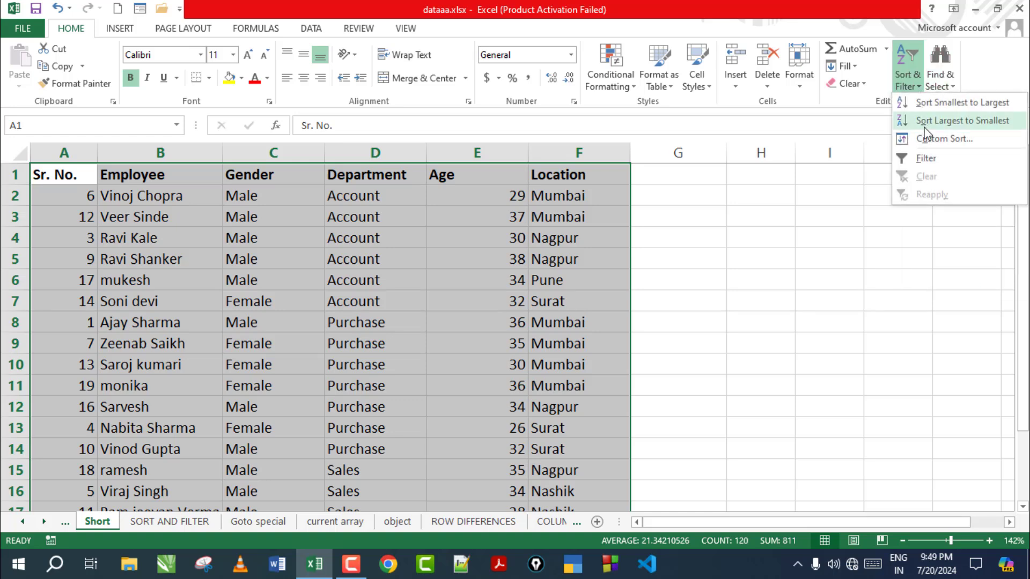
click(936, 138)
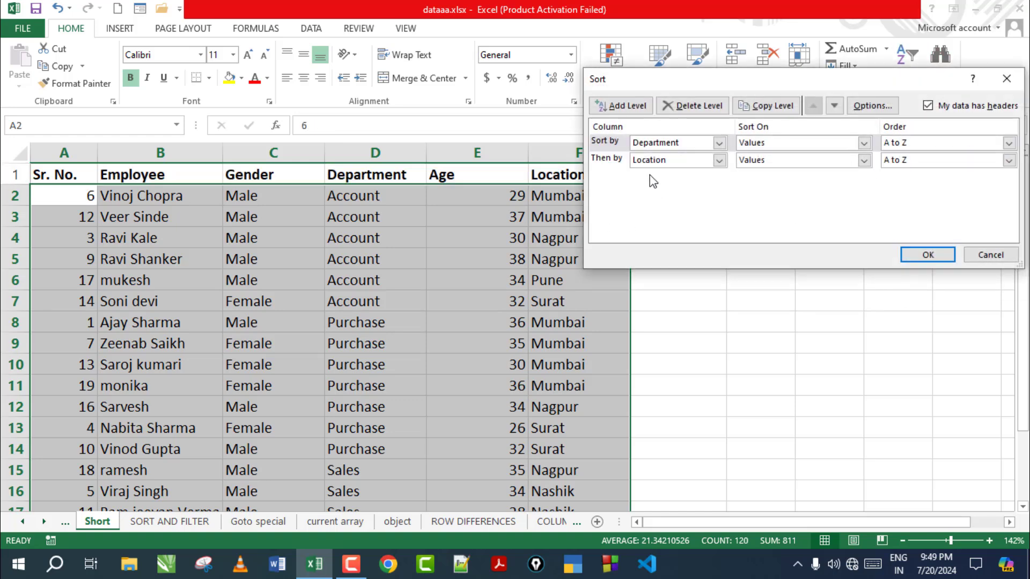
key(Return)
click(395, 232)
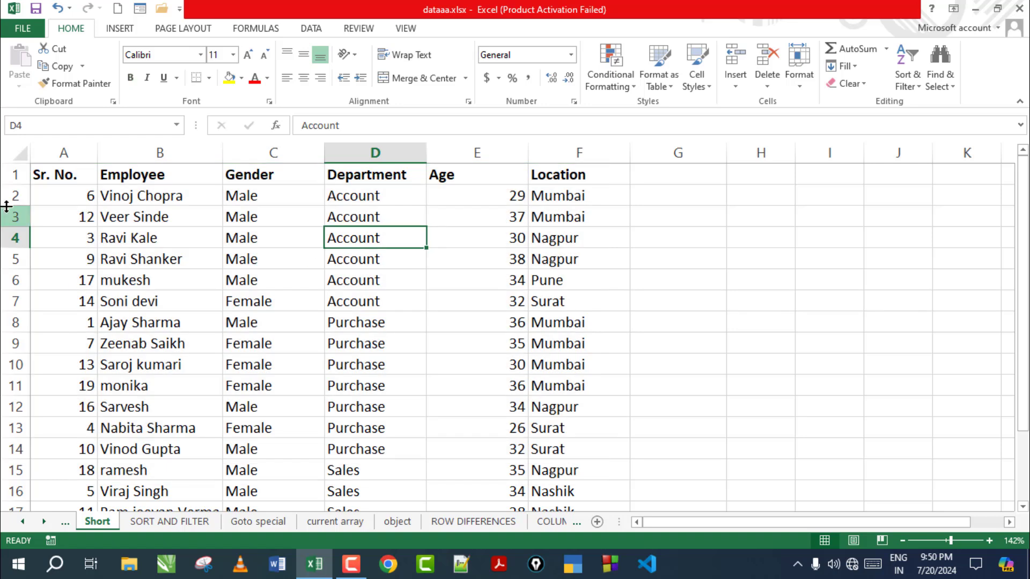
- Sort the table by the Sr. No. column from smallest to largest
click(53, 175)
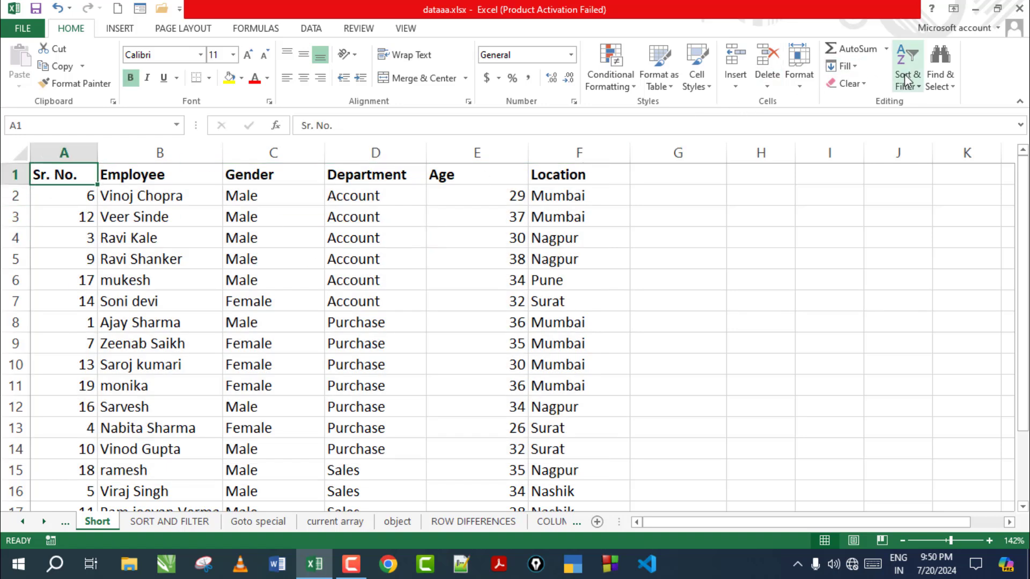
click(922, 89)
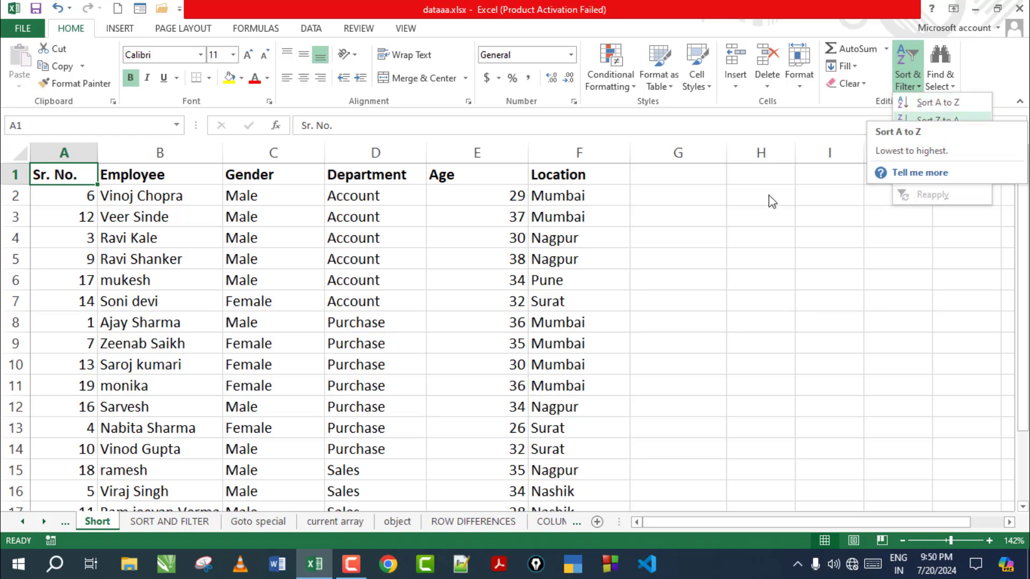
click(544, 169)
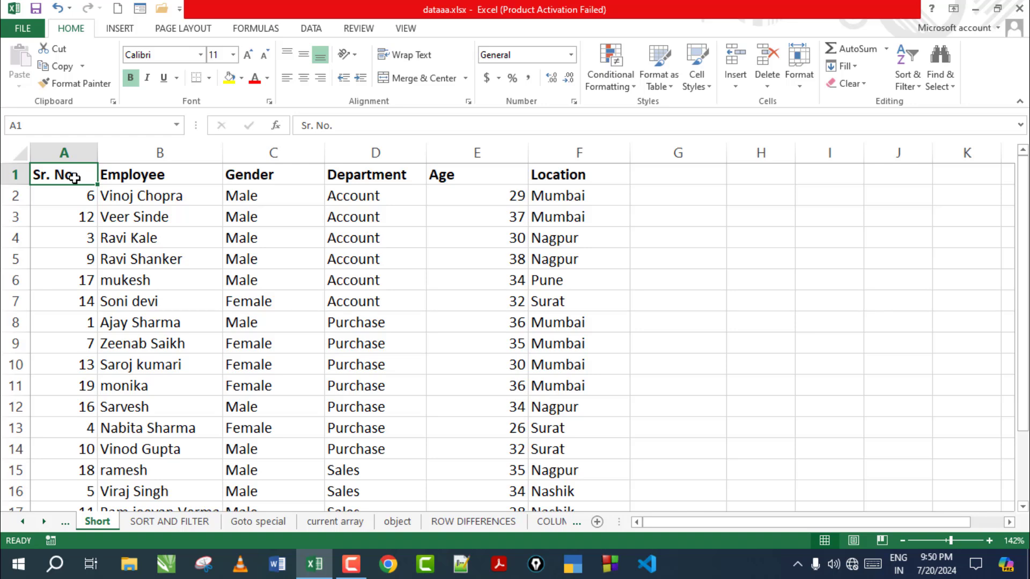
click(64, 193)
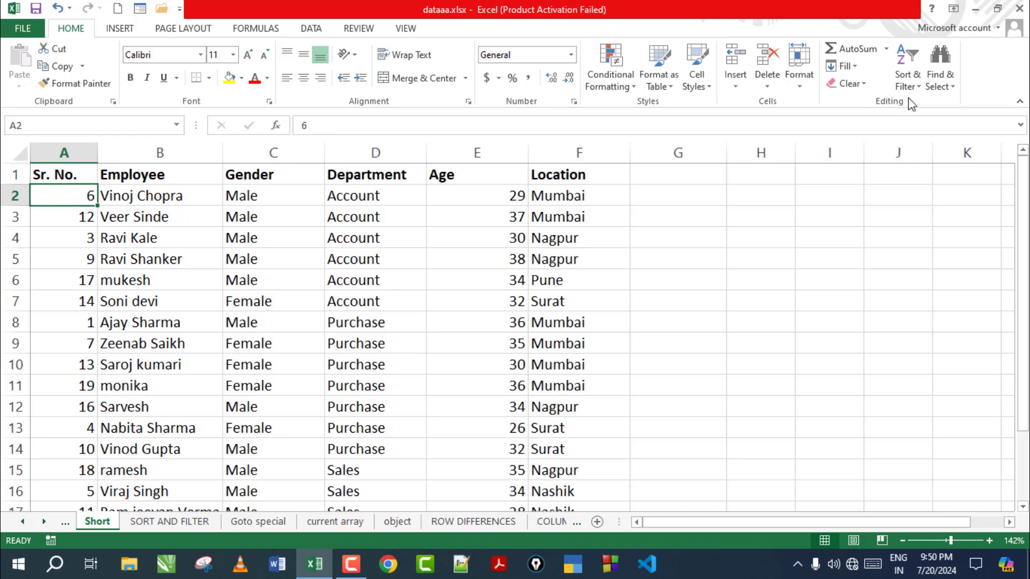
click(907, 80)
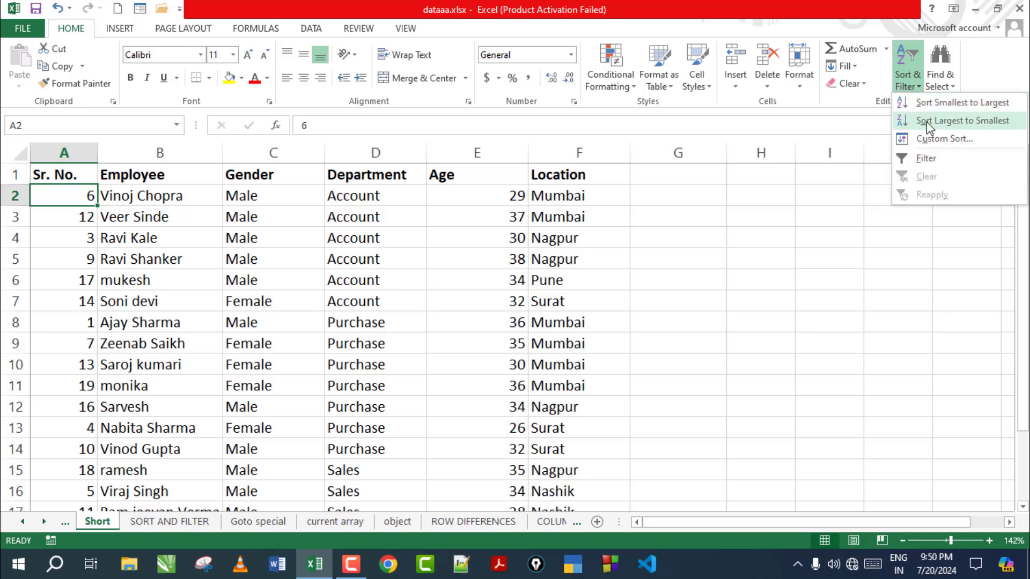
click(931, 103)
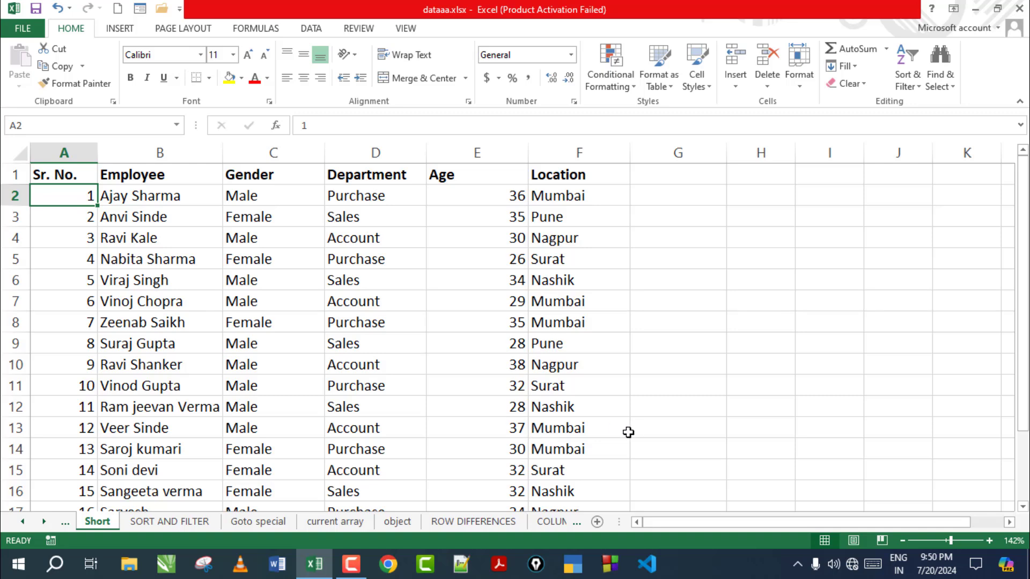
- Turn on filtering for the table's header row, from Sr. No. to Location
click(917, 87)
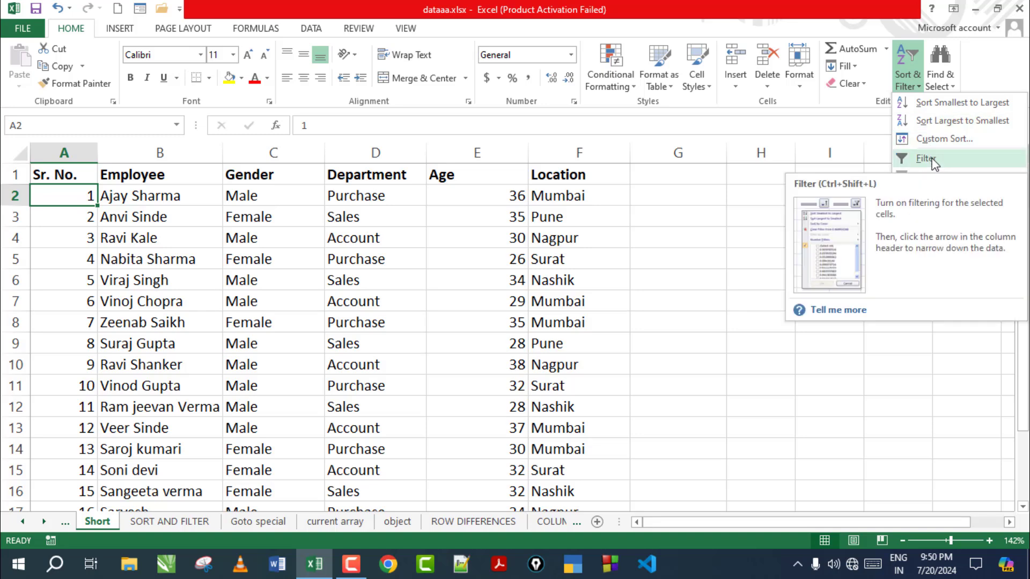
click(53, 174)
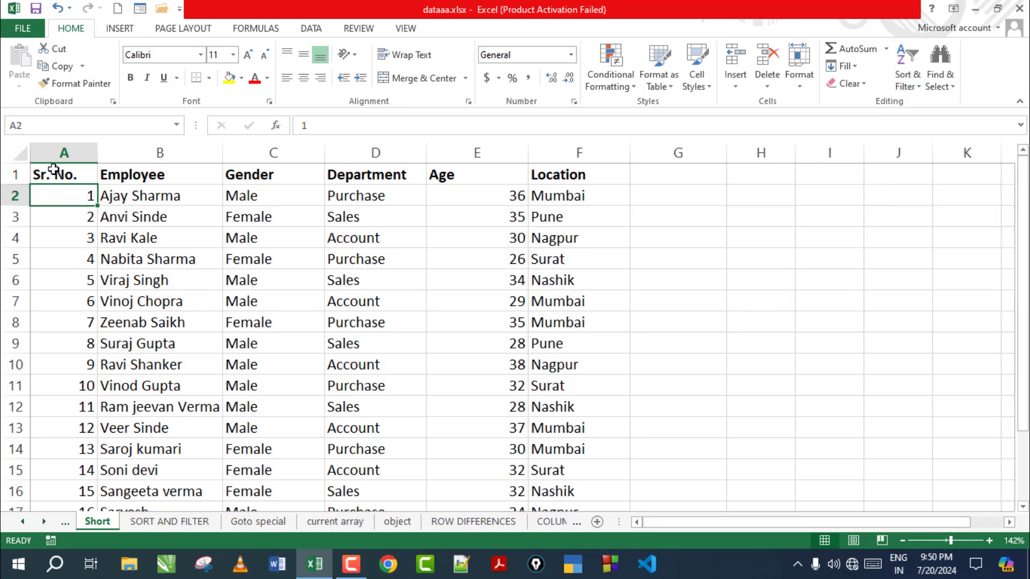
drag(54, 174, 558, 170)
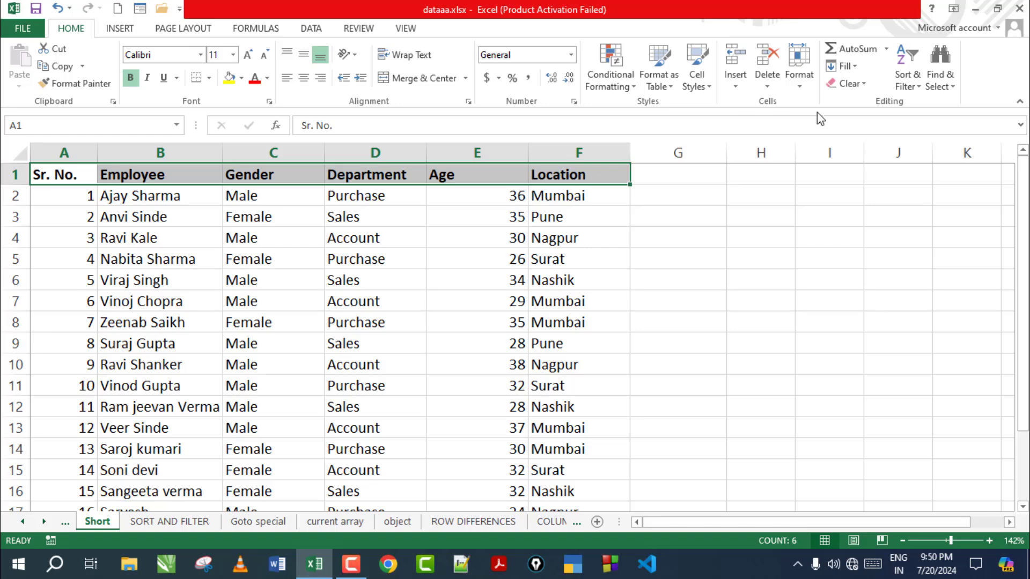
click(919, 92)
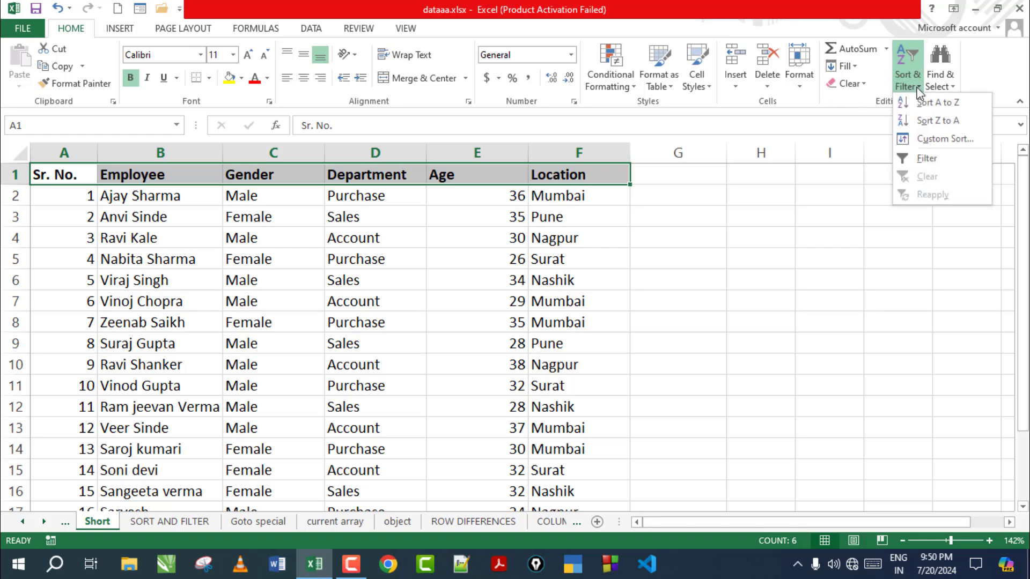
click(934, 164)
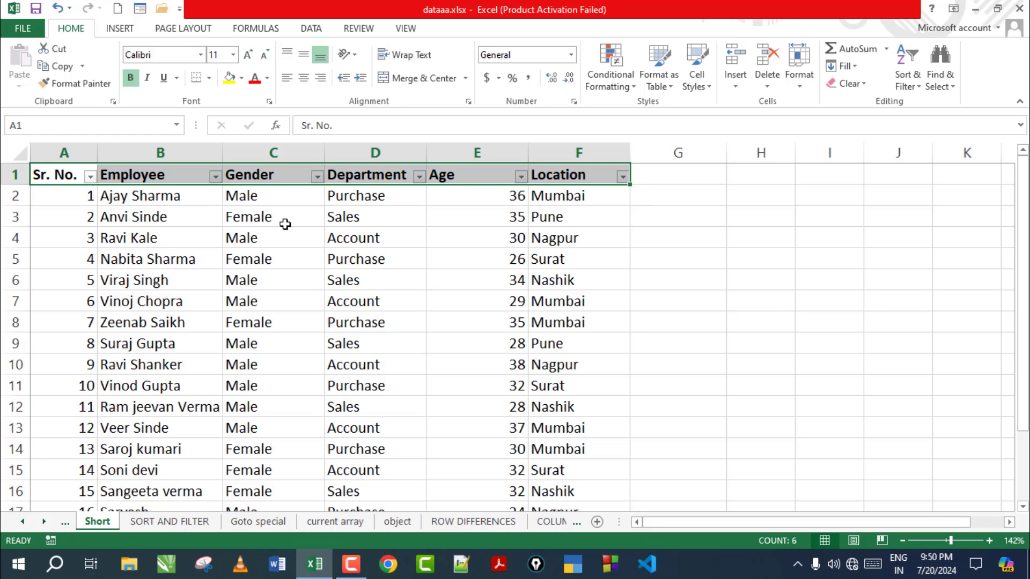
- Filter the Location column to show only Mumbai
click(622, 177)
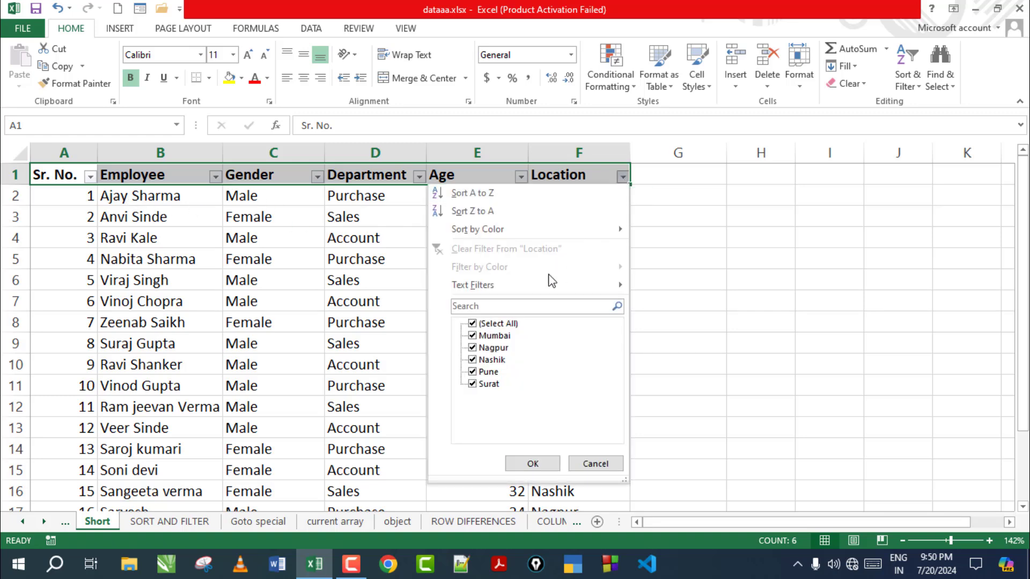
click(473, 324)
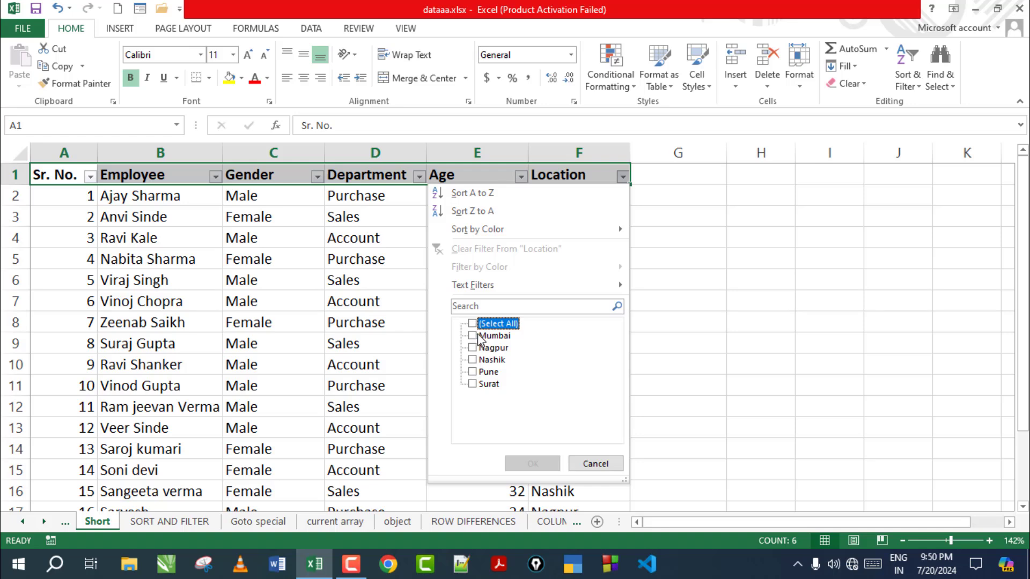
click(479, 338)
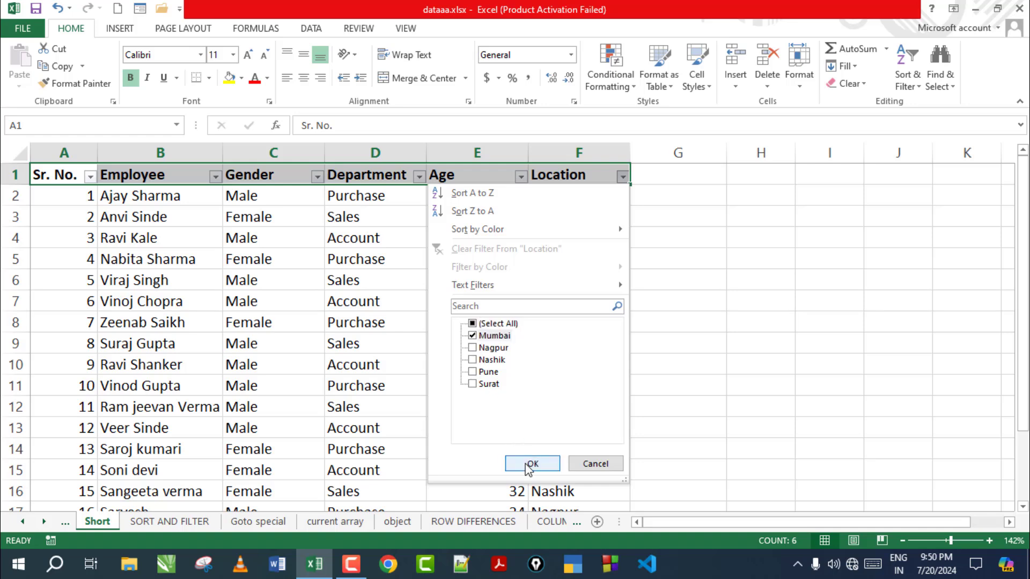
click(528, 464)
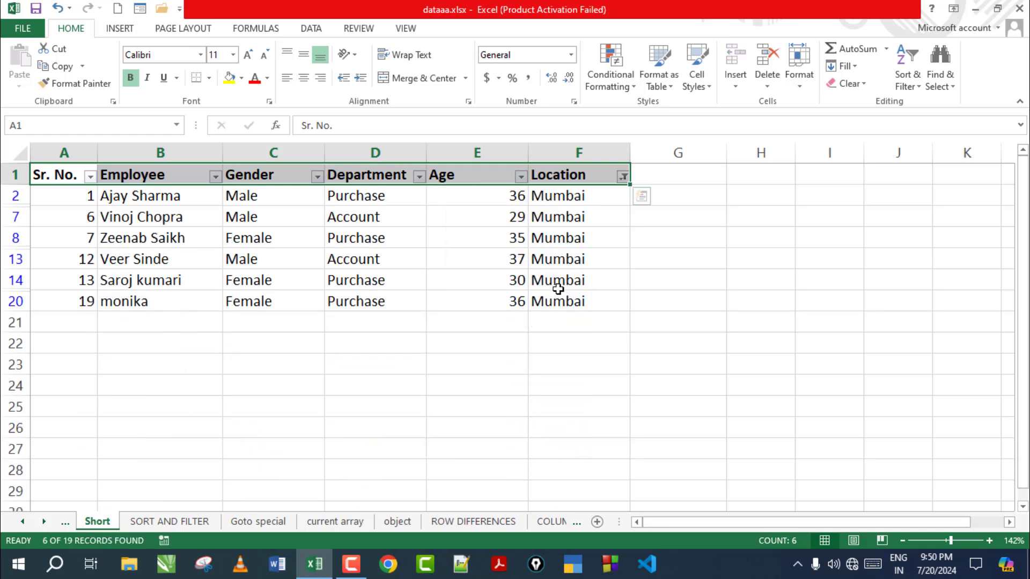
- Change the Location filter to show only Pune
click(622, 176)
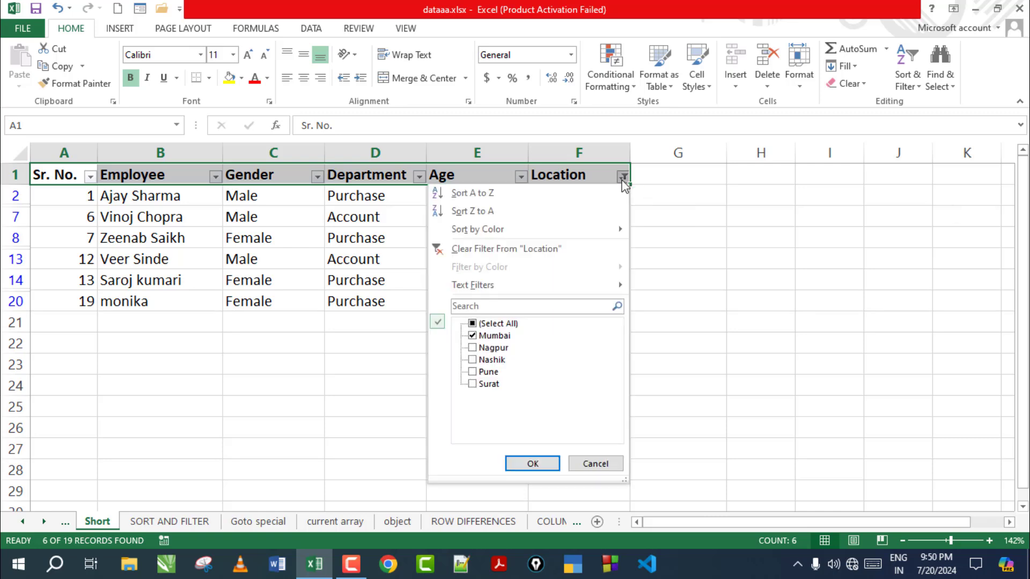
click(473, 324)
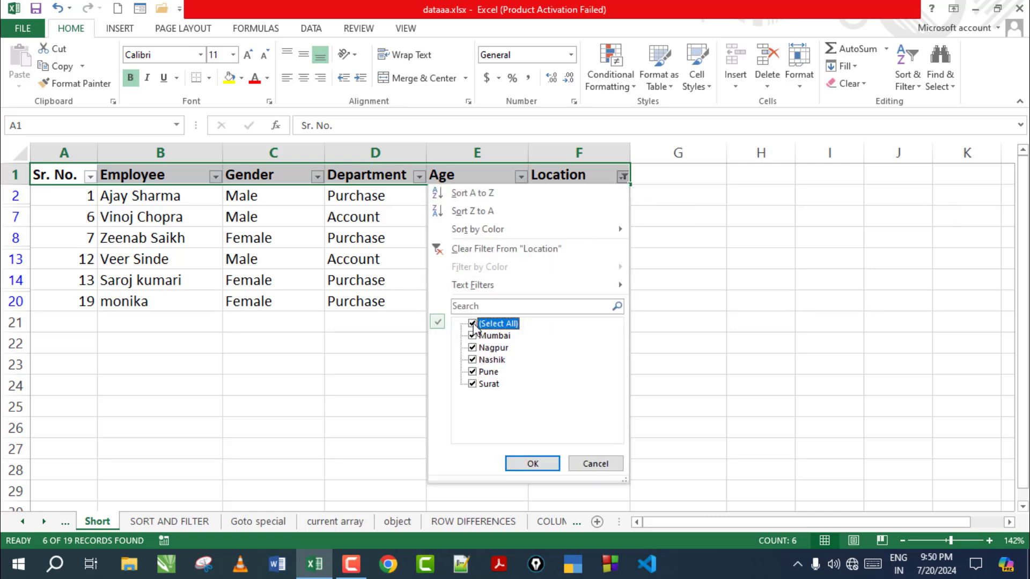
click(473, 324)
click(484, 385)
click(480, 372)
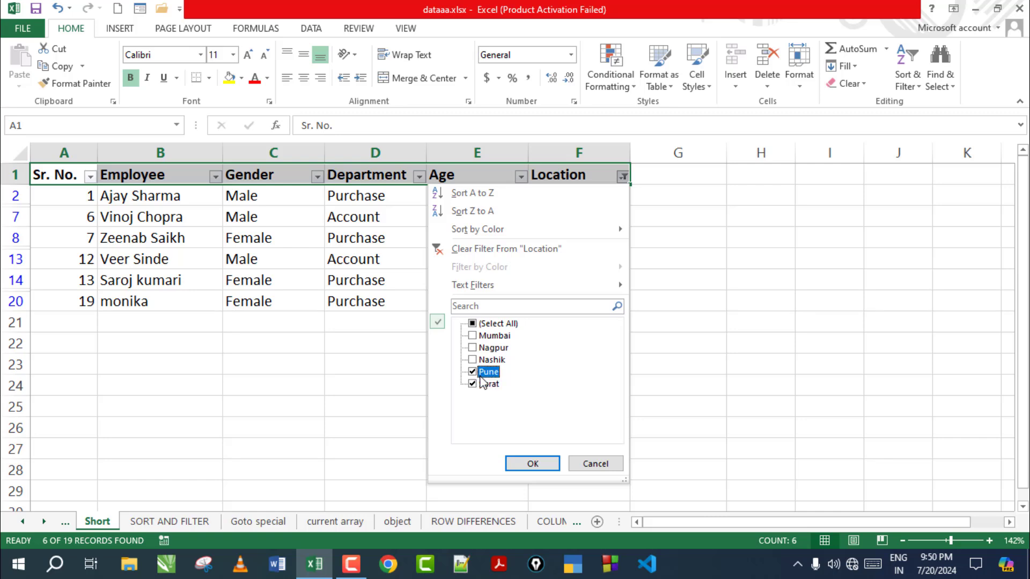
click(528, 463)
- Change the Location filter to show only Mumbai and Nagpur
click(623, 176)
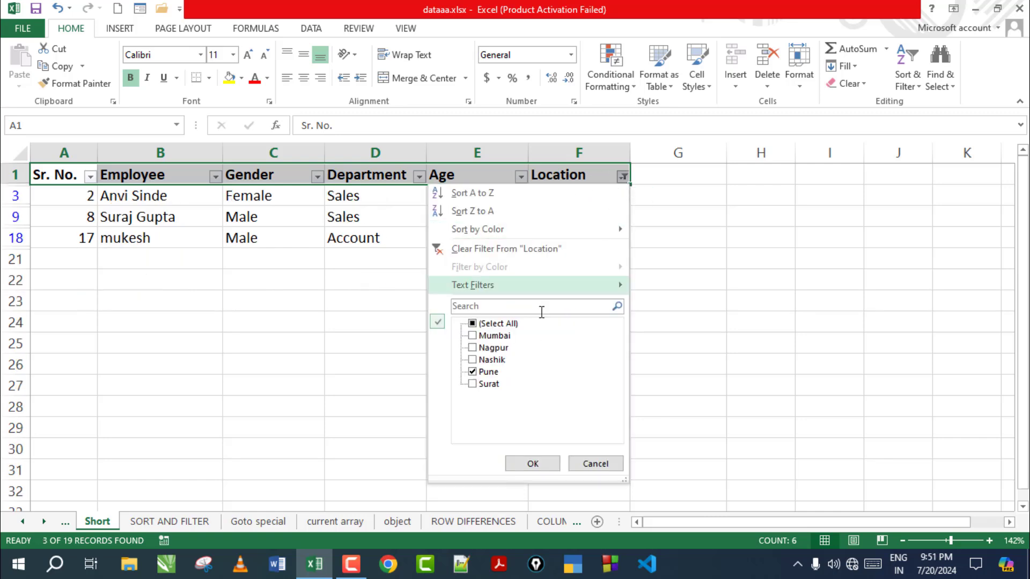
click(473, 324)
click(472, 336)
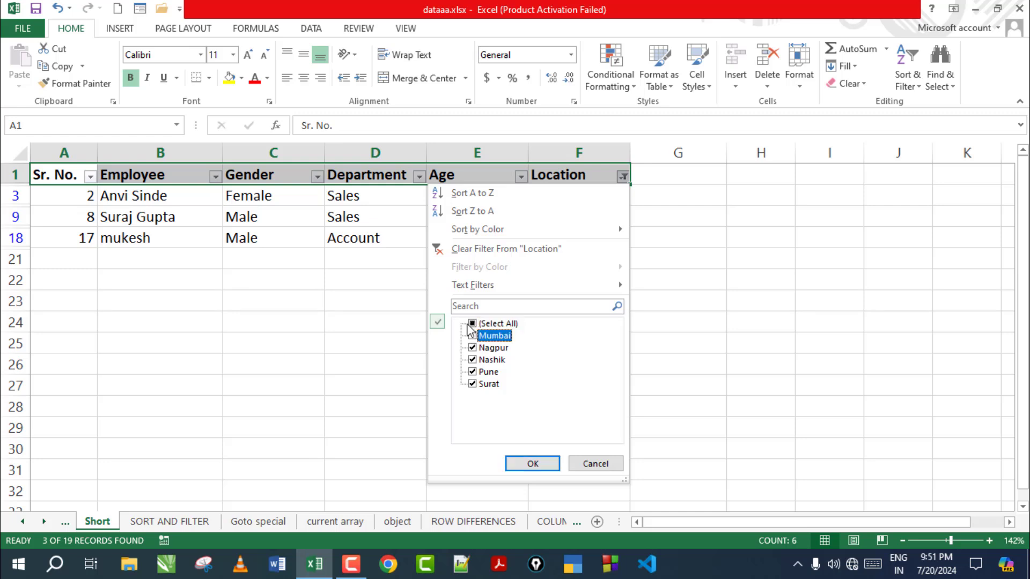
click(472, 324)
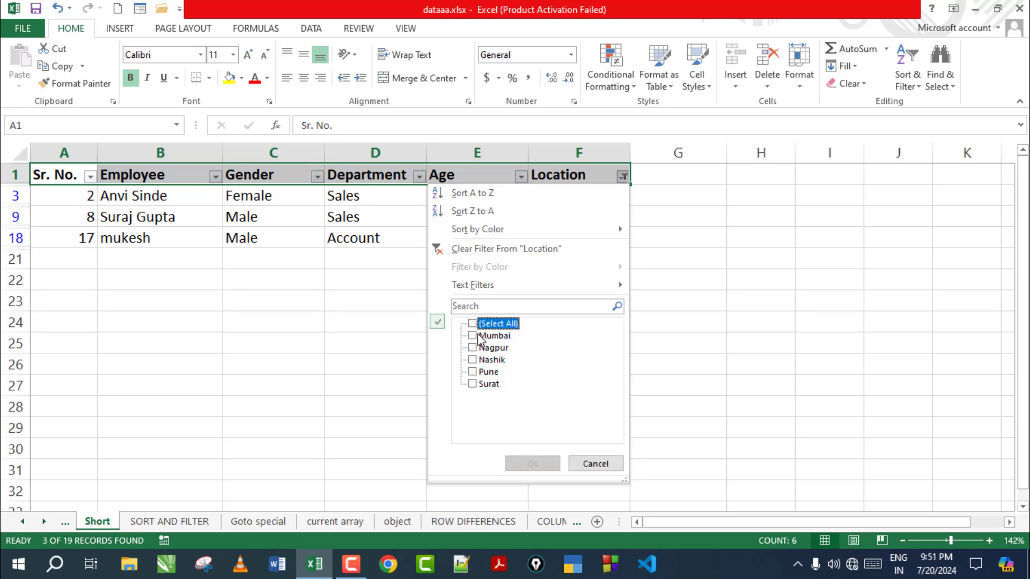
click(473, 336)
click(474, 348)
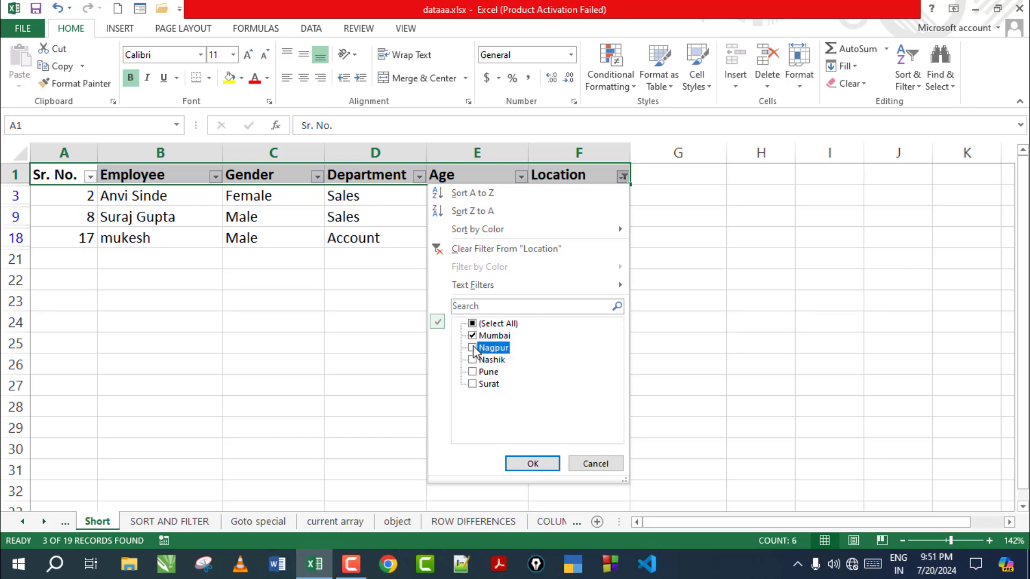
click(522, 461)
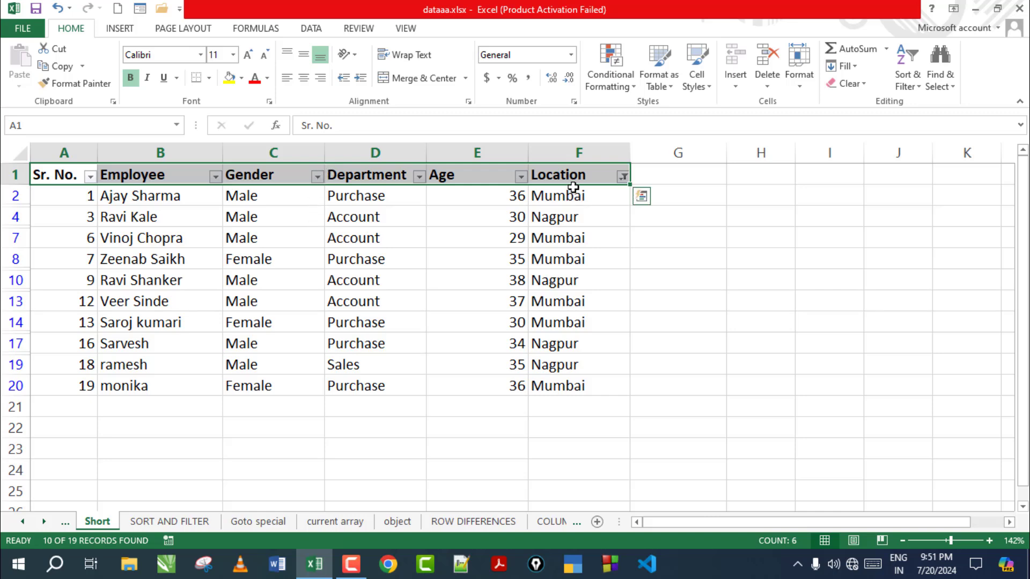
- Show all locations again and filter the Gender column to show only Female
click(622, 177)
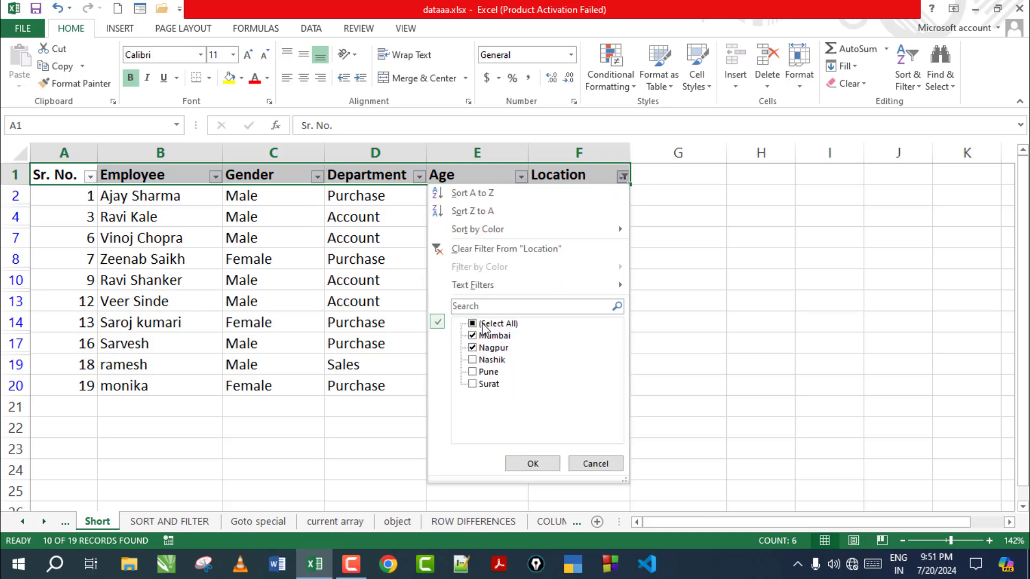
click(533, 464)
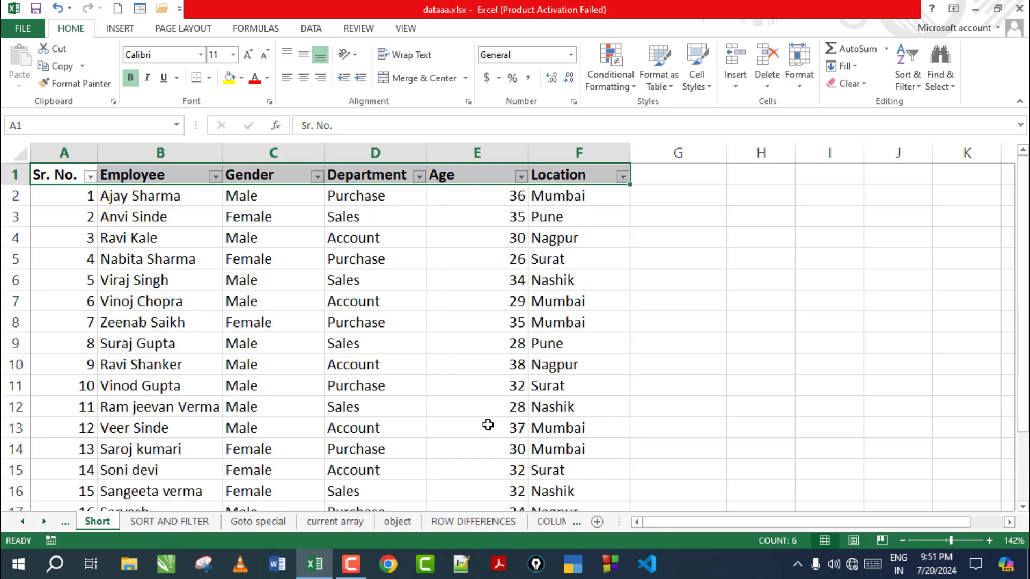
click(318, 177)
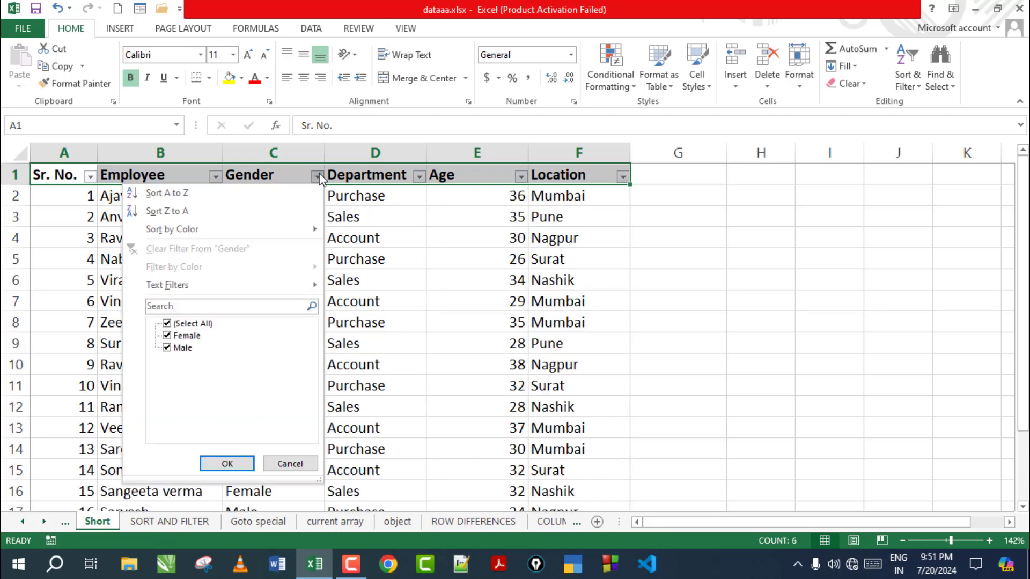
click(166, 324)
click(167, 336)
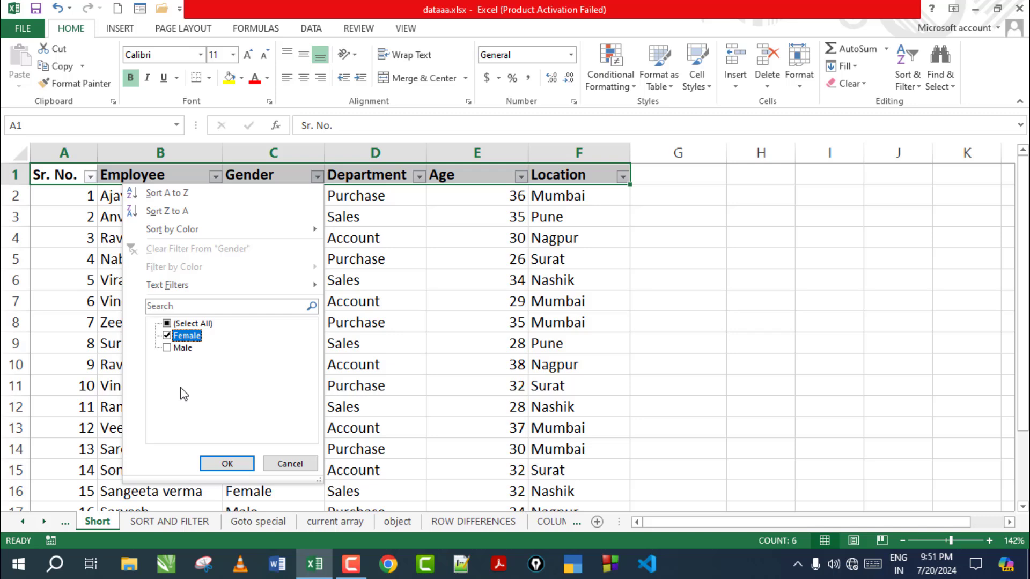
click(225, 465)
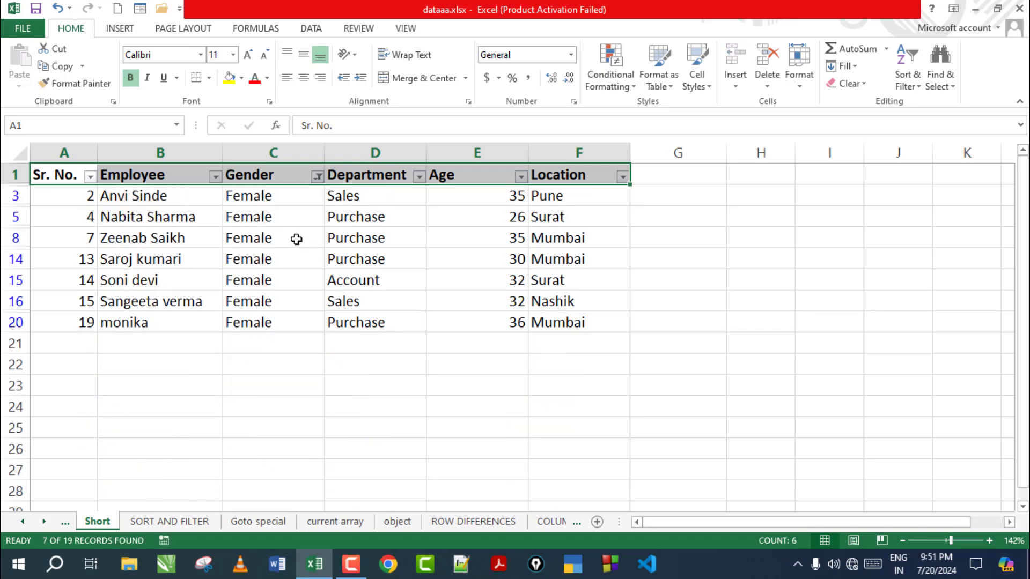
- Change the Gender filter to show only Male
click(317, 177)
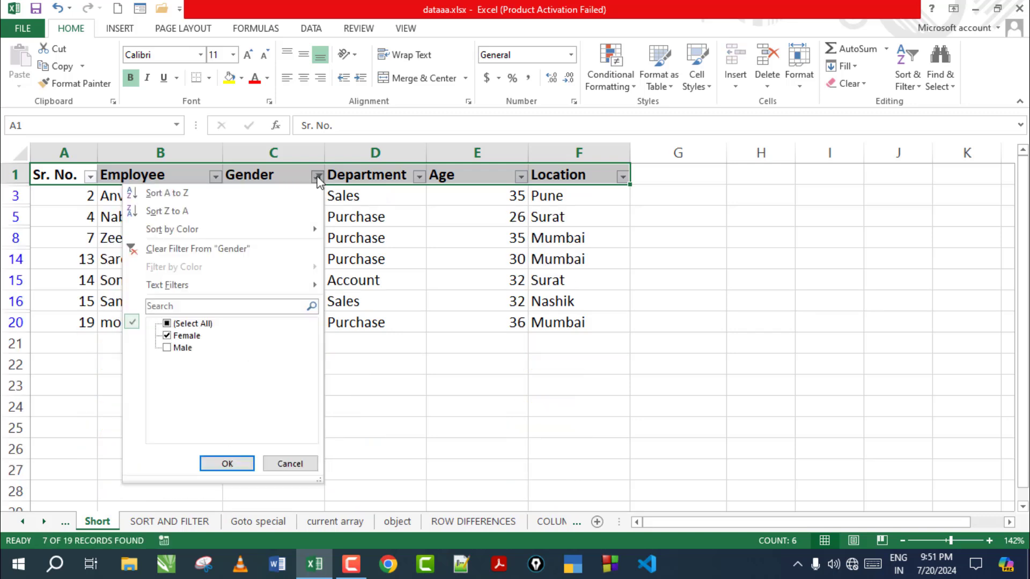
click(166, 324)
click(167, 348)
click(166, 324)
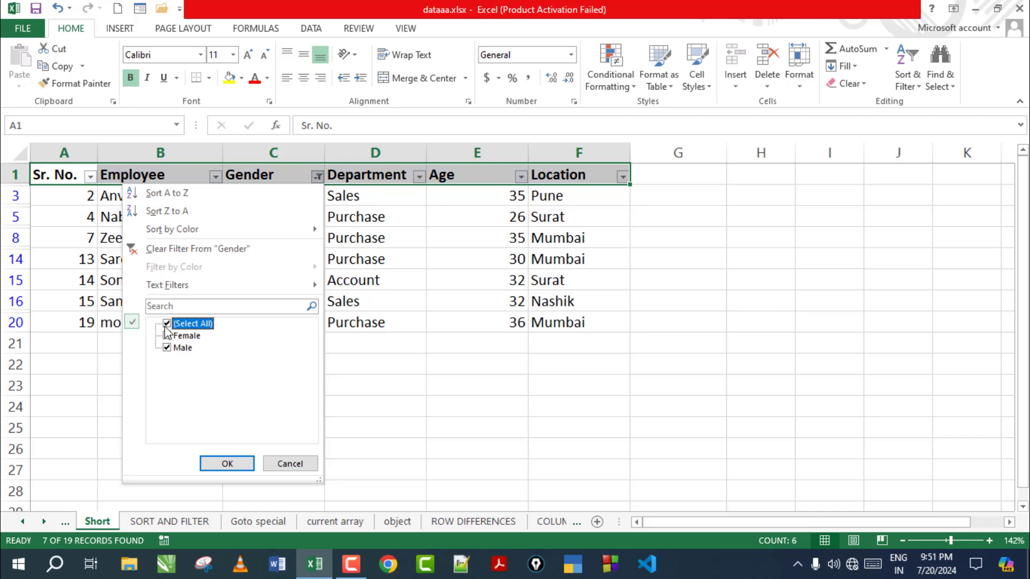
click(166, 336)
click(167, 324)
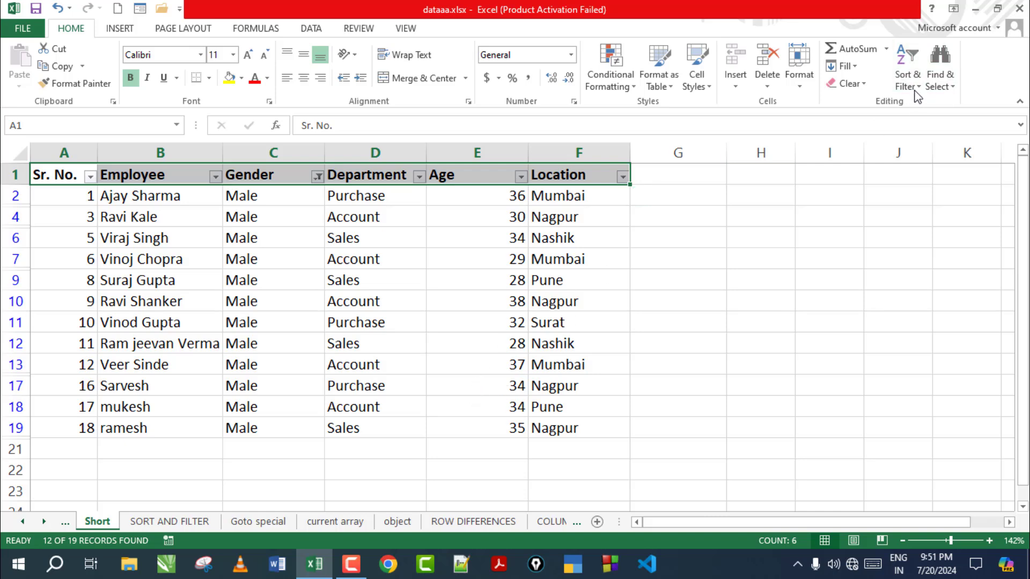
- Clear the active filter from the whole table, keeping the header row's filtering turned on
click(915, 88)
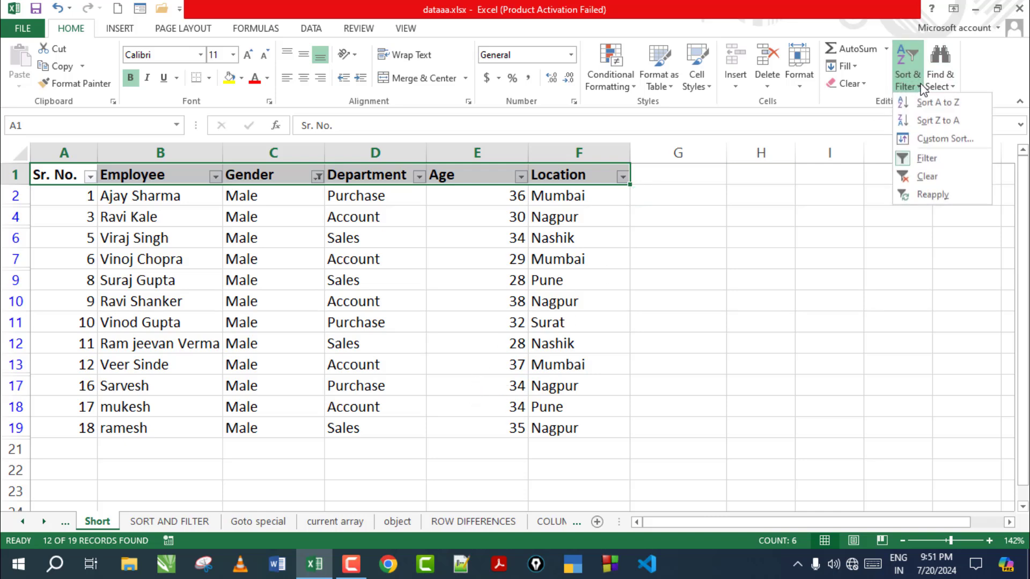
click(923, 176)
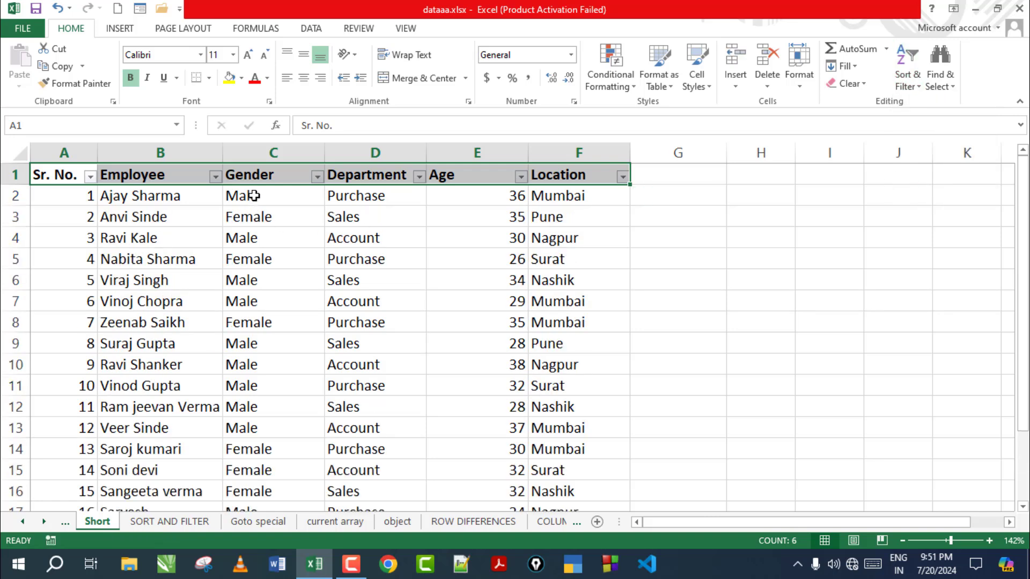
scroll(381, 381, down, 4)
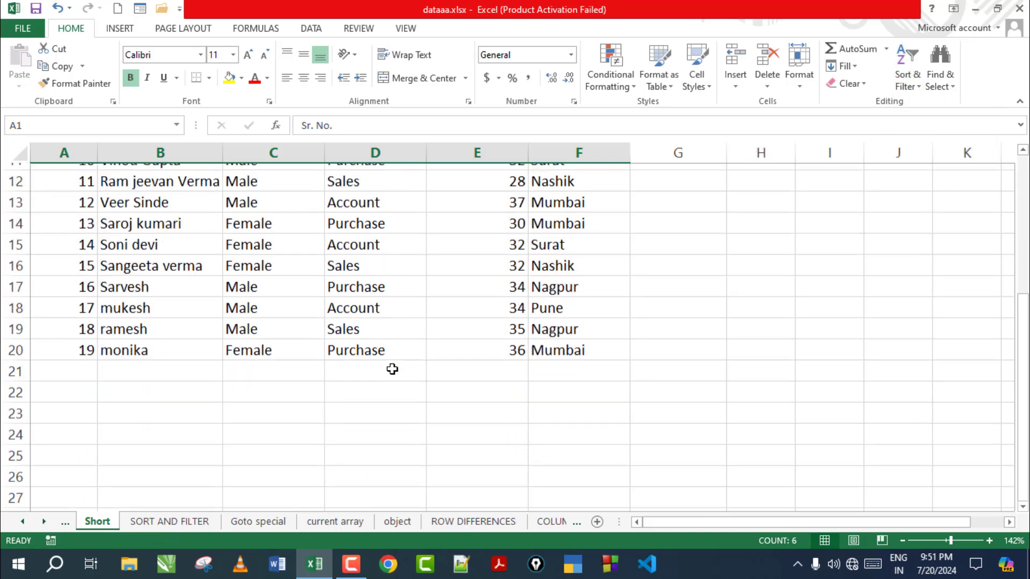
scroll(392, 370, up, 4)
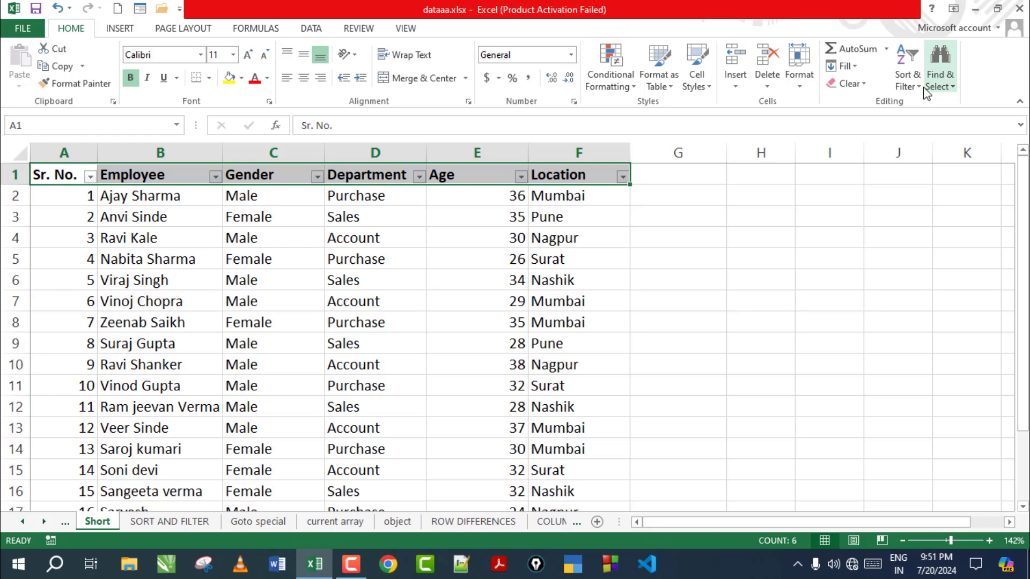
click(908, 80)
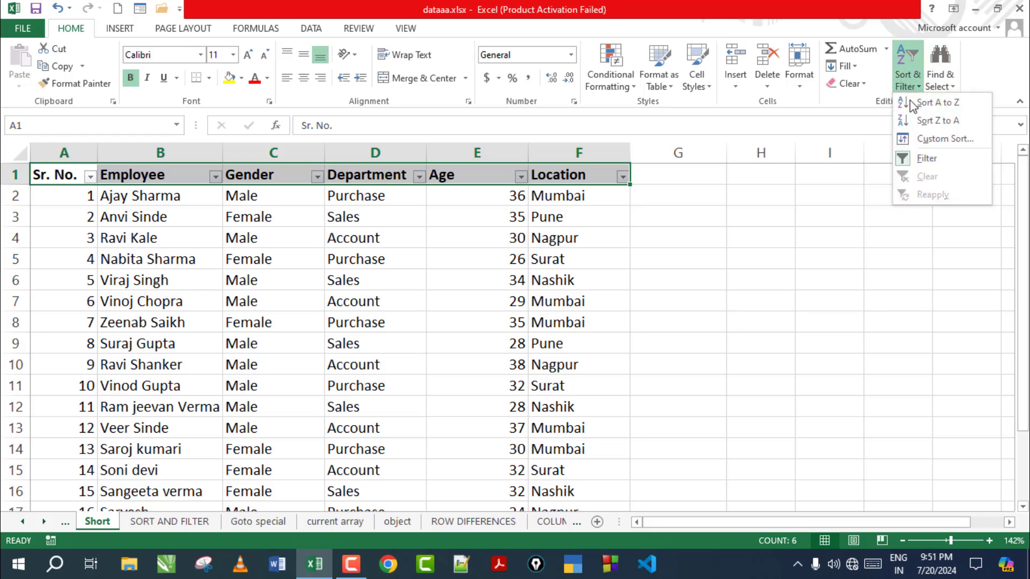
click(953, 86)
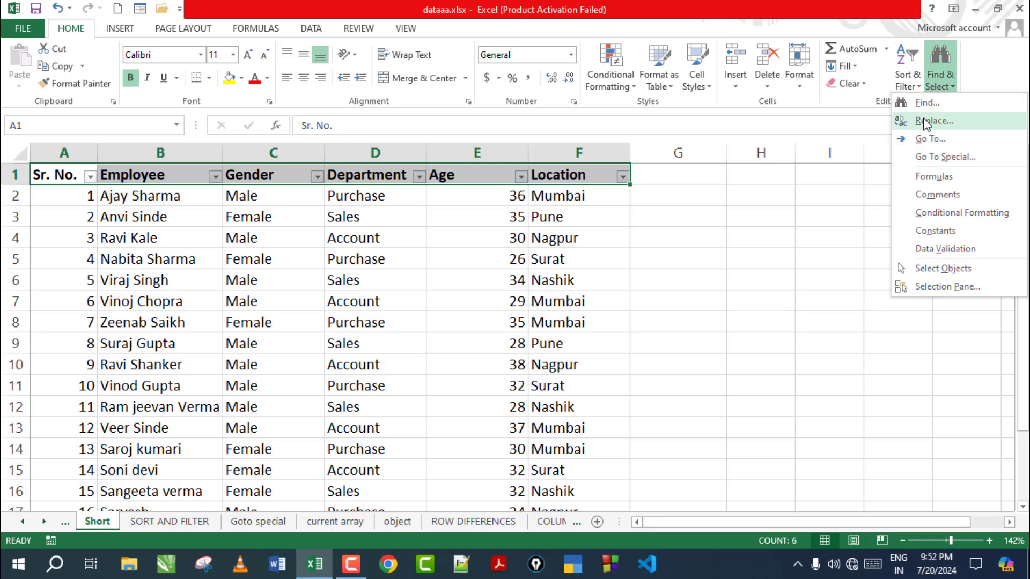
click(908, 78)
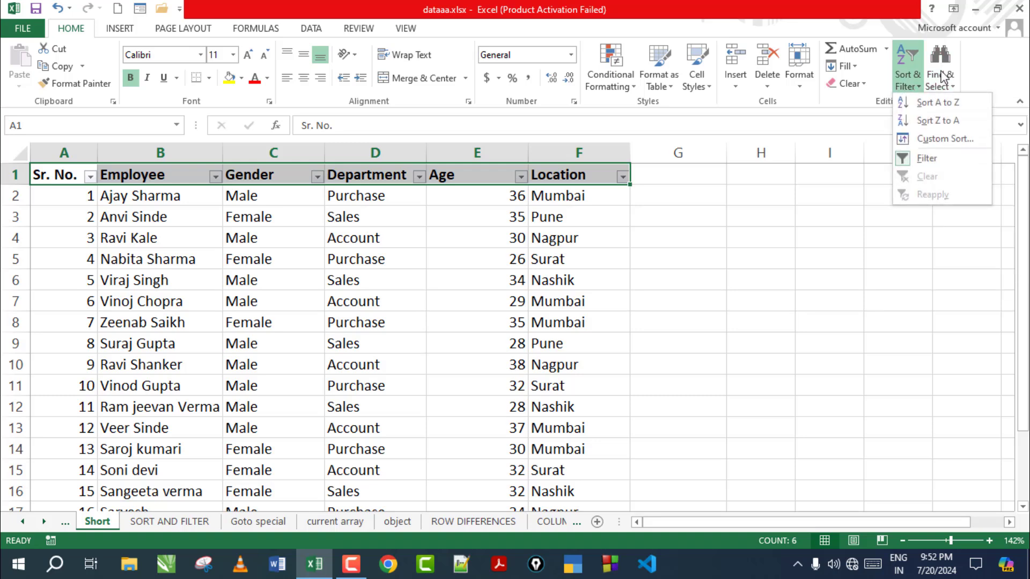
click(943, 78)
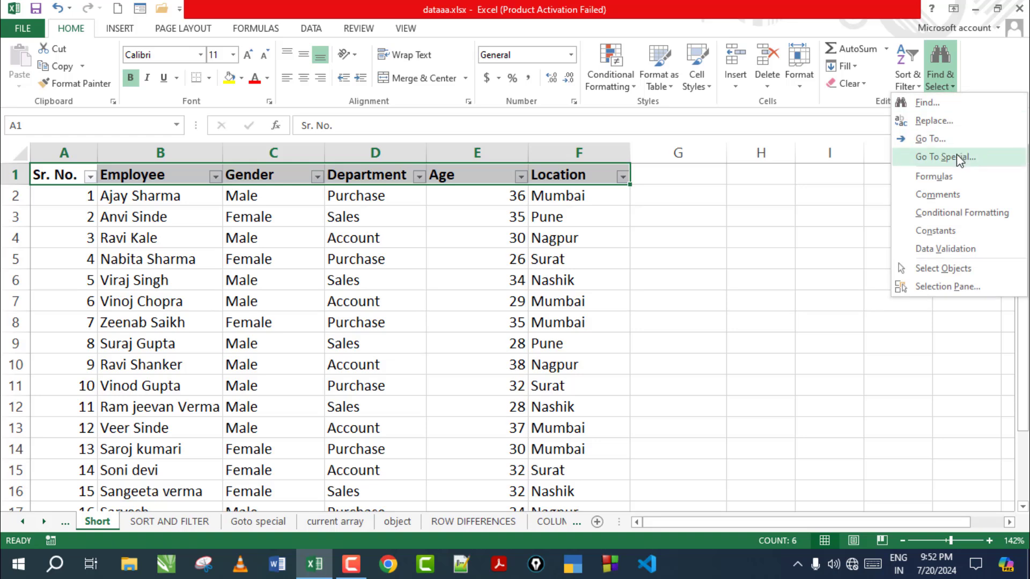